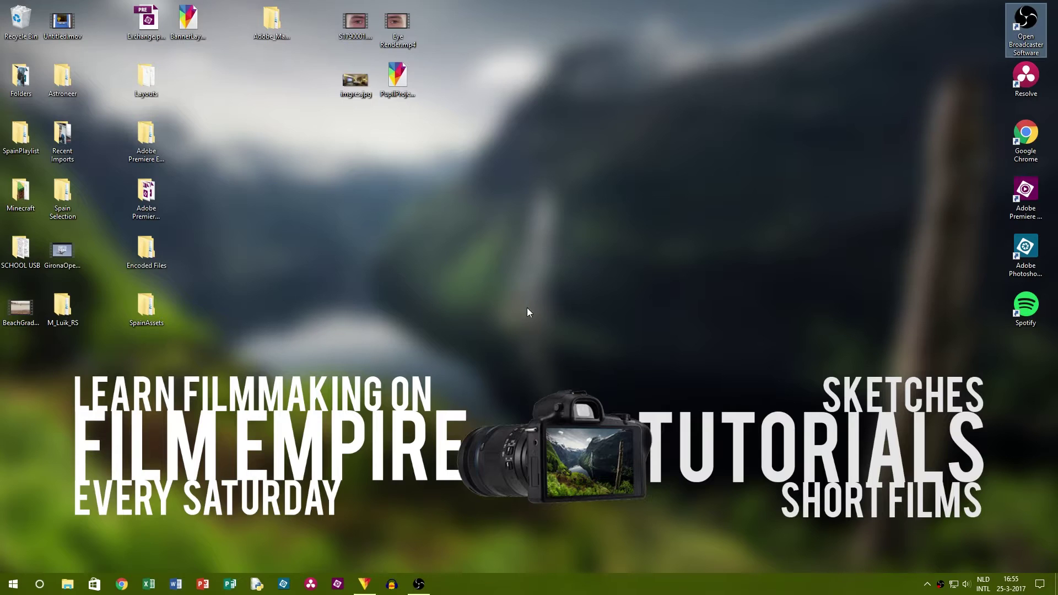
- Import imgres.jpg and the eye clip, and build a composite shot from S1790001.MP4
{"action": "left_click", "coordinate": [361, 587]}
{"action": "left_click_drag", "start_coordinate": [359, 591], "coordinate": [346, 226]}
{"action": "left_click", "coordinate": [346, 154]}
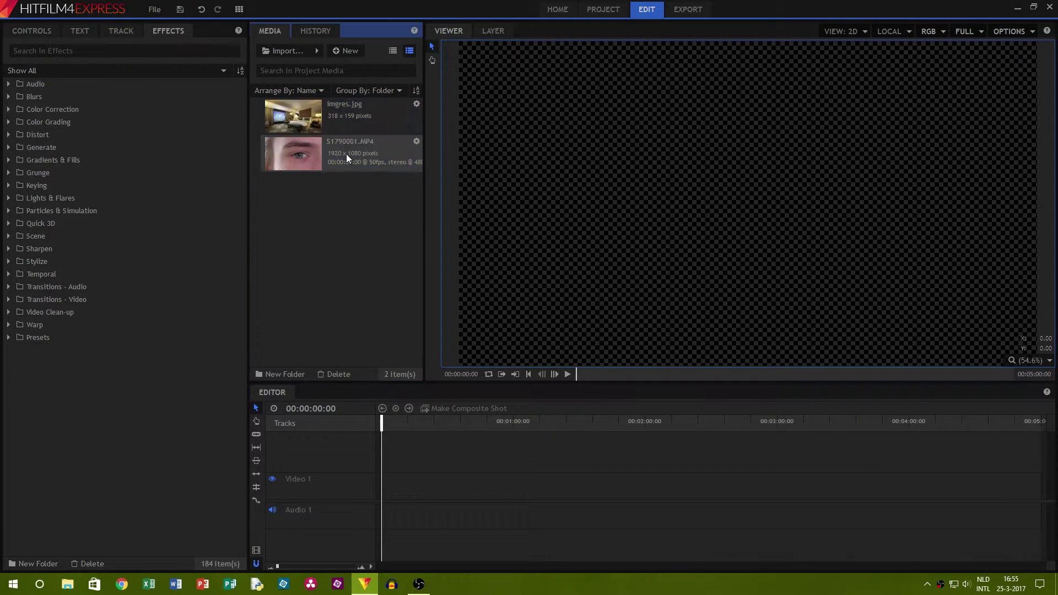
{"action": "left_click_drag", "start_coordinate": [360, 154], "coordinate": [531, 145]}
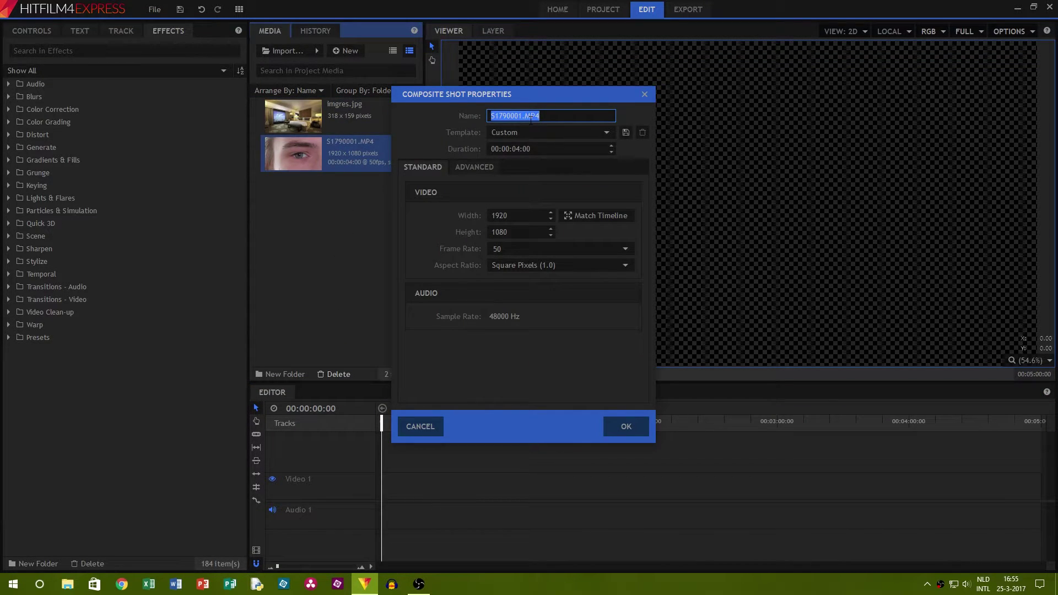
{"action": "left_click", "coordinate": [619, 423]}
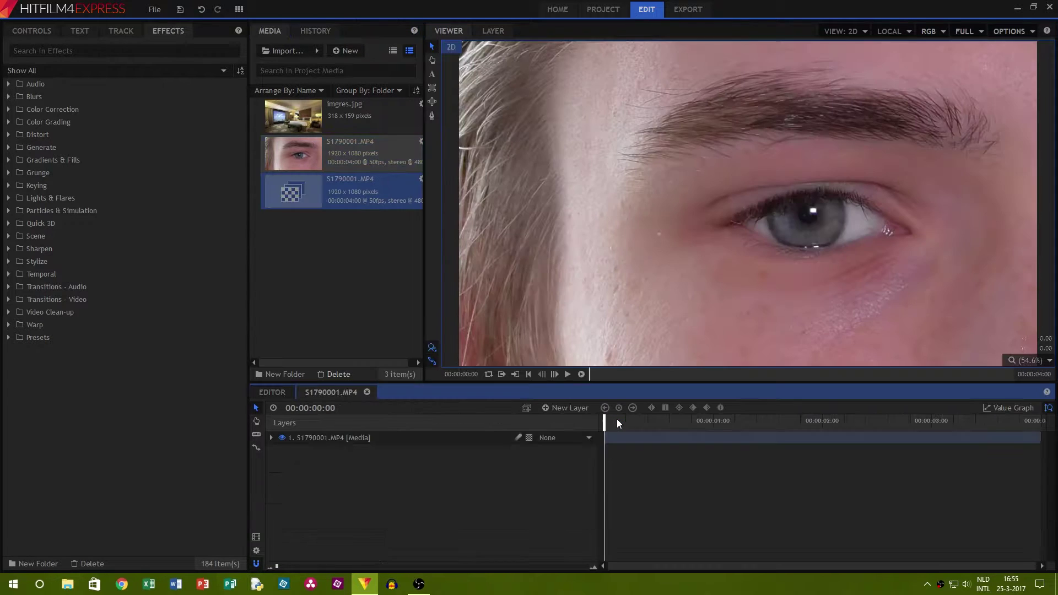
{"action": "left_click_drag", "start_coordinate": [608, 418], "coordinate": [1054, 394]}
- Make the footage a 3D plane, add a camera, and mirror it with Y rotation 180°
{"action": "key", "text": "Home"}
{"action": "left_click", "coordinate": [529, 438]}
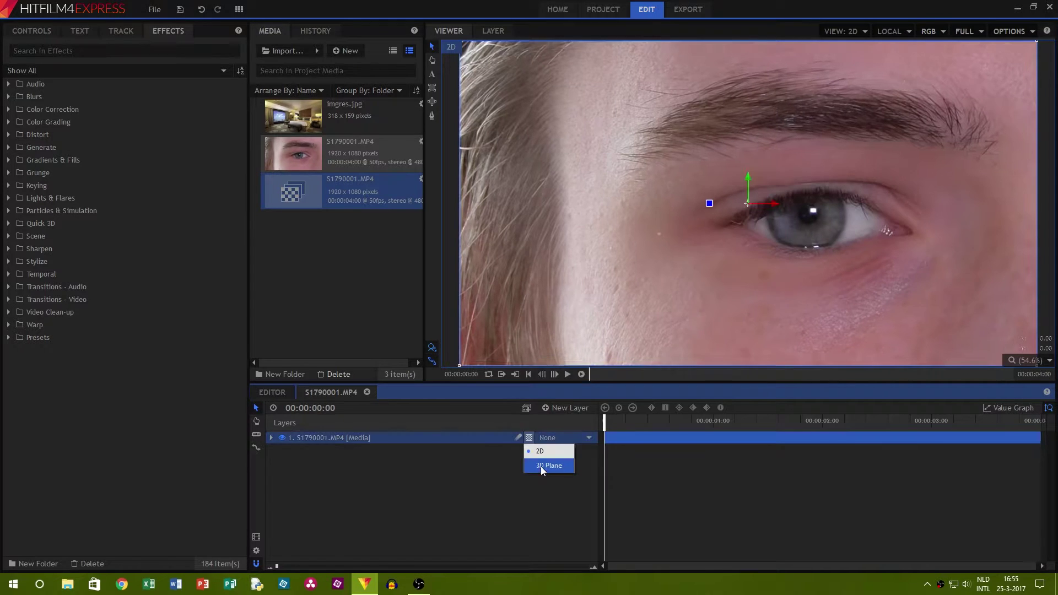
{"action": "left_click", "coordinate": [541, 466]}
{"action": "left_click", "coordinate": [564, 311]}
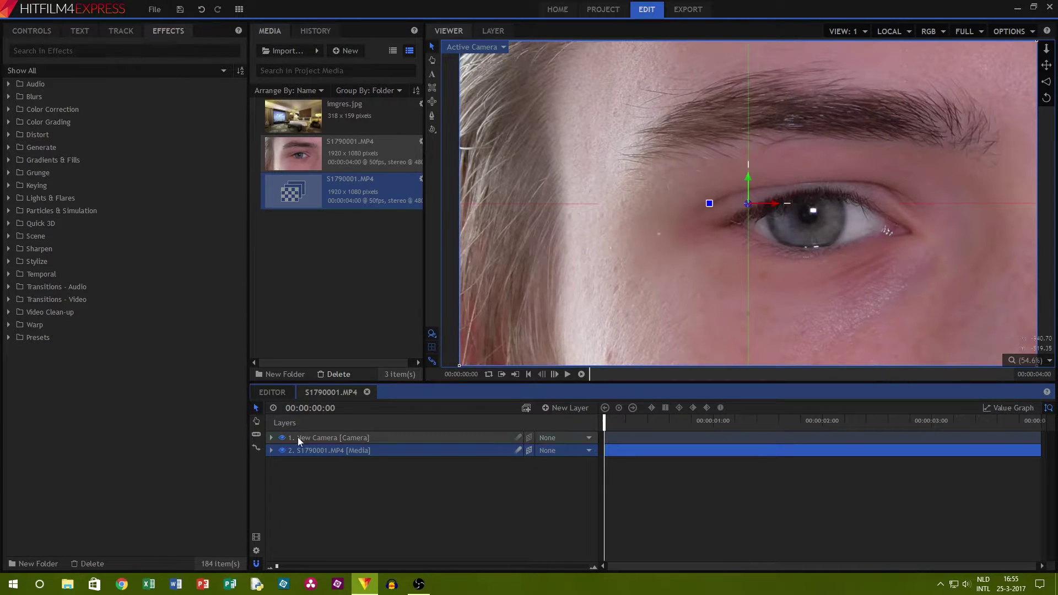
{"action": "left_click", "coordinate": [271, 449]}
{"action": "scroll", "coordinate": [593, 523], "scroll_direction": "down", "scroll_amount": 3}
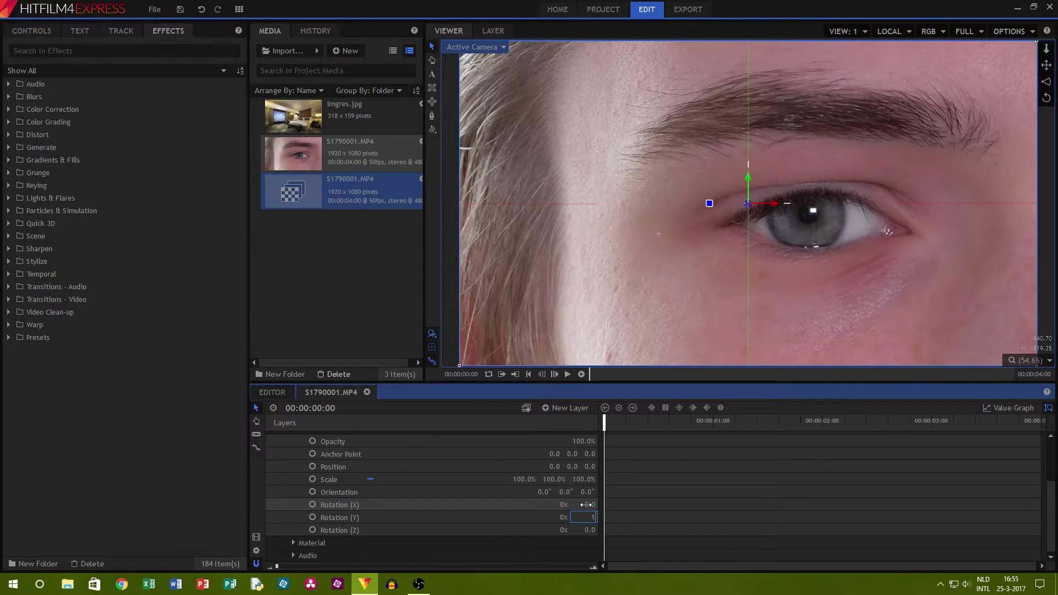
{"action": "left_click", "coordinate": [567, 550]}
- Apply Hue, Saturation & Lightness to the footage layer
{"action": "left_click", "coordinate": [52, 109]}
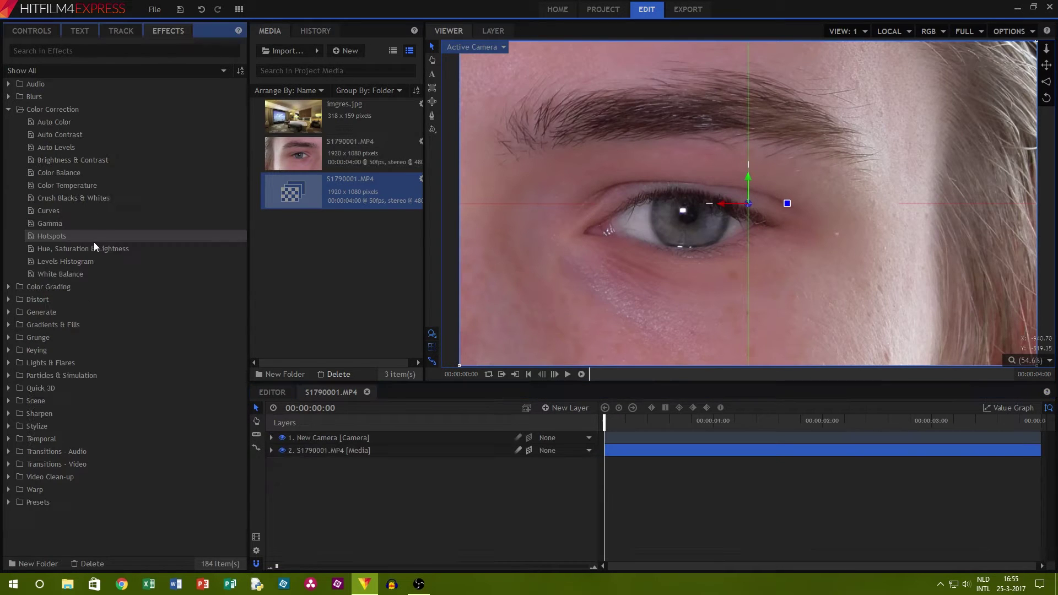
{"action": "left_click_drag", "start_coordinate": [94, 248], "coordinate": [349, 453]}
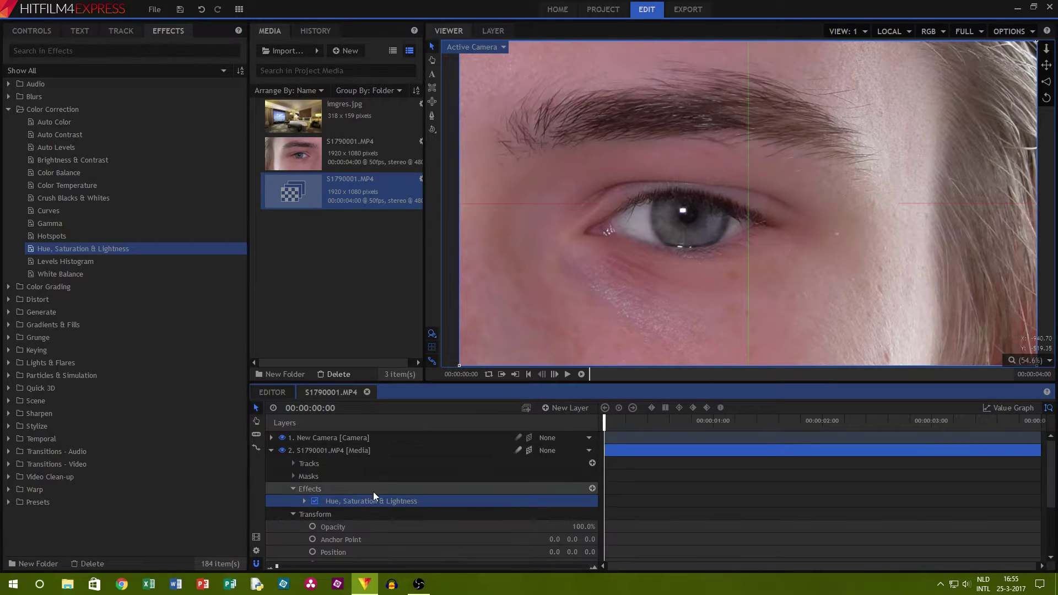
{"action": "left_click", "coordinate": [298, 449]}
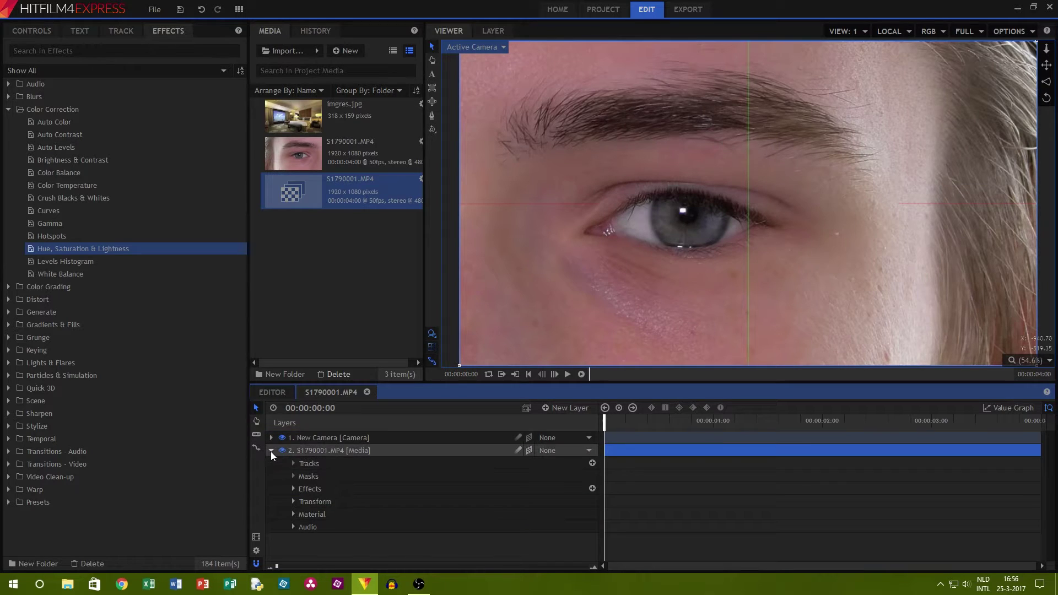
- Rename the eye clip layer to Footage
{"action": "right_click", "coordinate": [306, 450]}
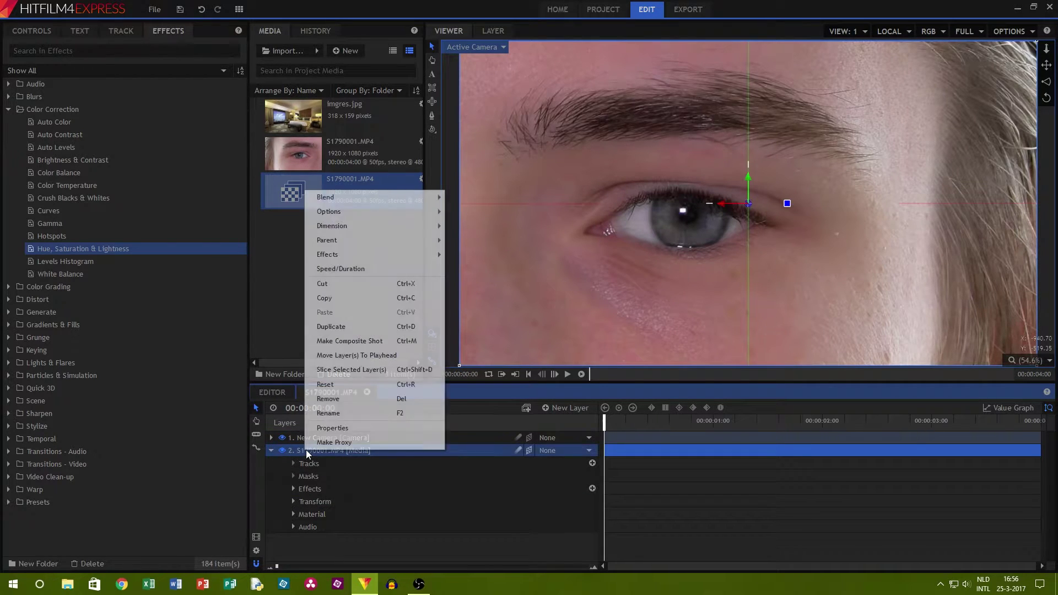
{"action": "left_click", "coordinate": [333, 413]}
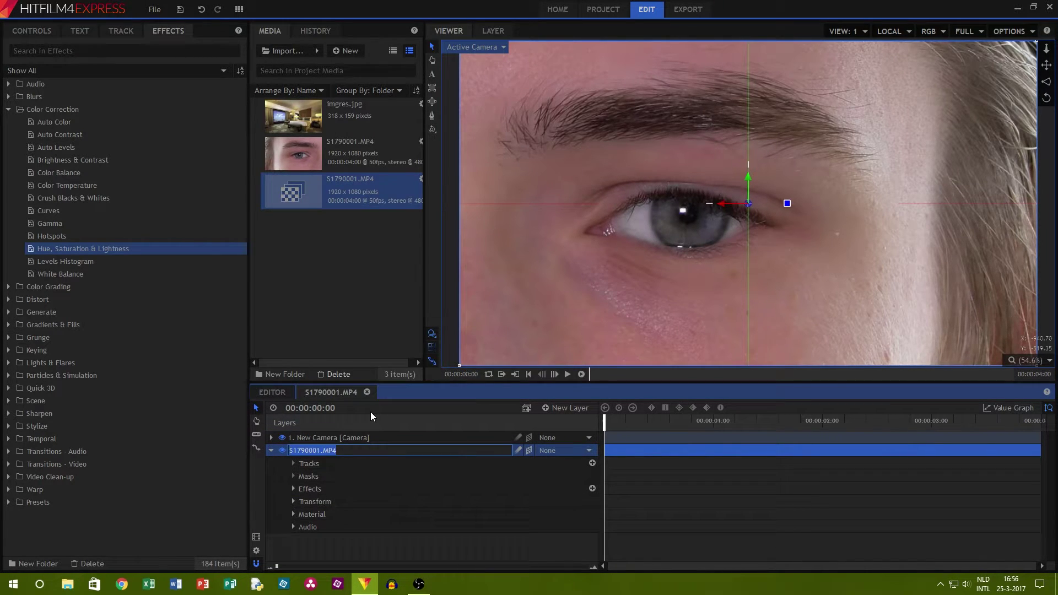
{"action": "type", "text": "Footage"}
{"action": "left_click", "coordinate": [583, 487]}
- Place a tracker on the pupil and track it forward through the clip
{"action": "left_click", "coordinate": [592, 463]}
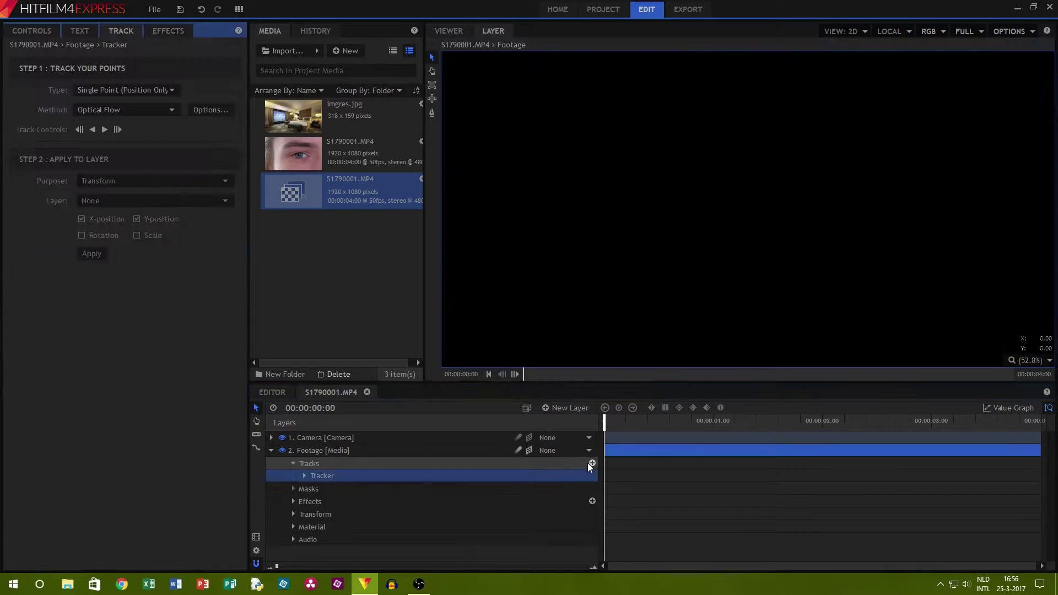
{"action": "scroll", "coordinate": [812, 176], "scroll_direction": "up", "scroll_amount": 5}
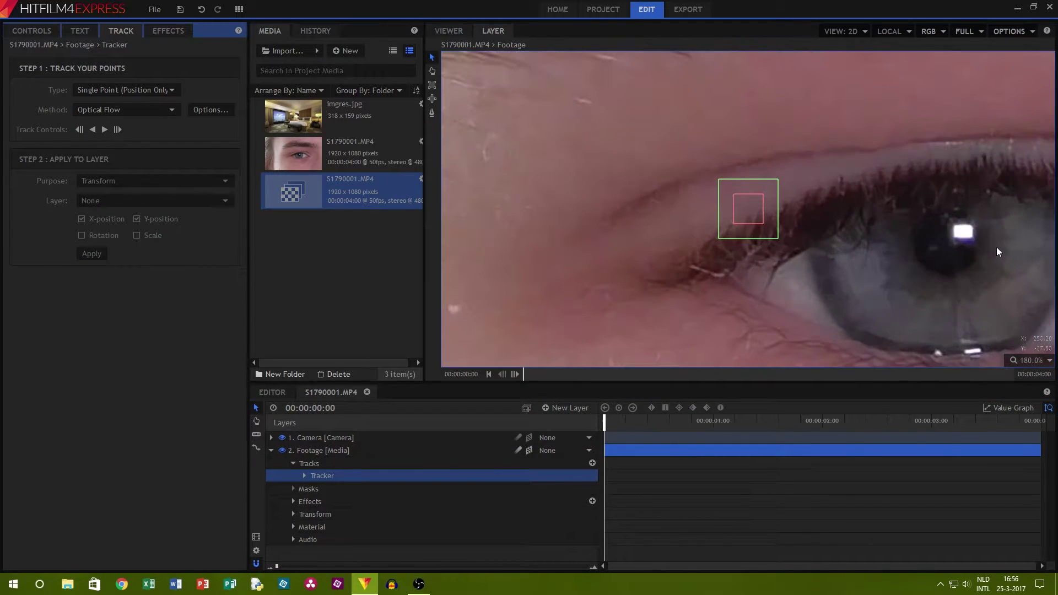
{"action": "left_click_drag", "start_coordinate": [748, 208], "coordinate": [747, 234]}
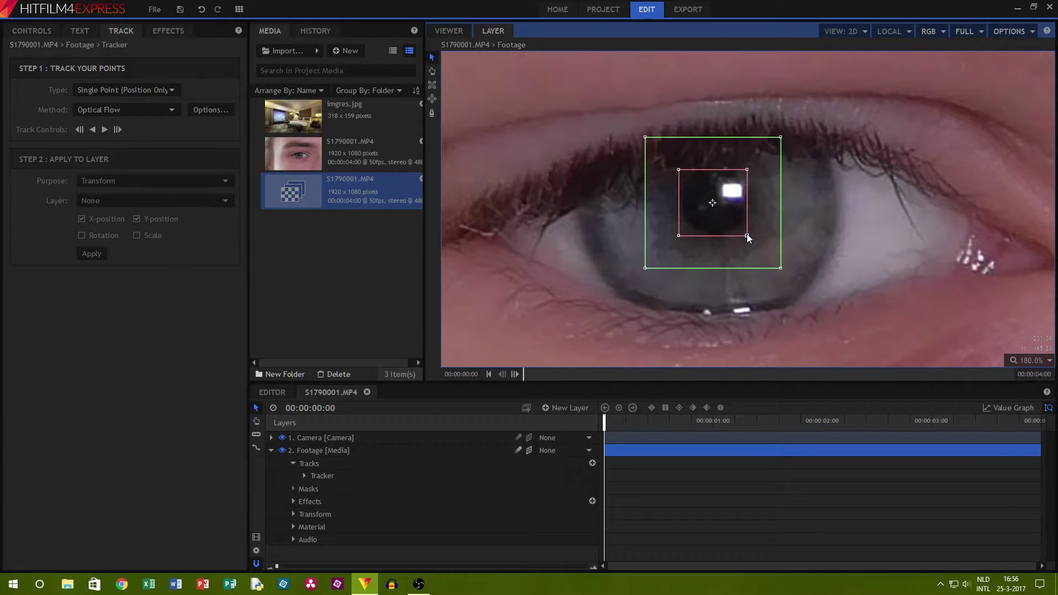
{"action": "left_click", "coordinate": [104, 130]}
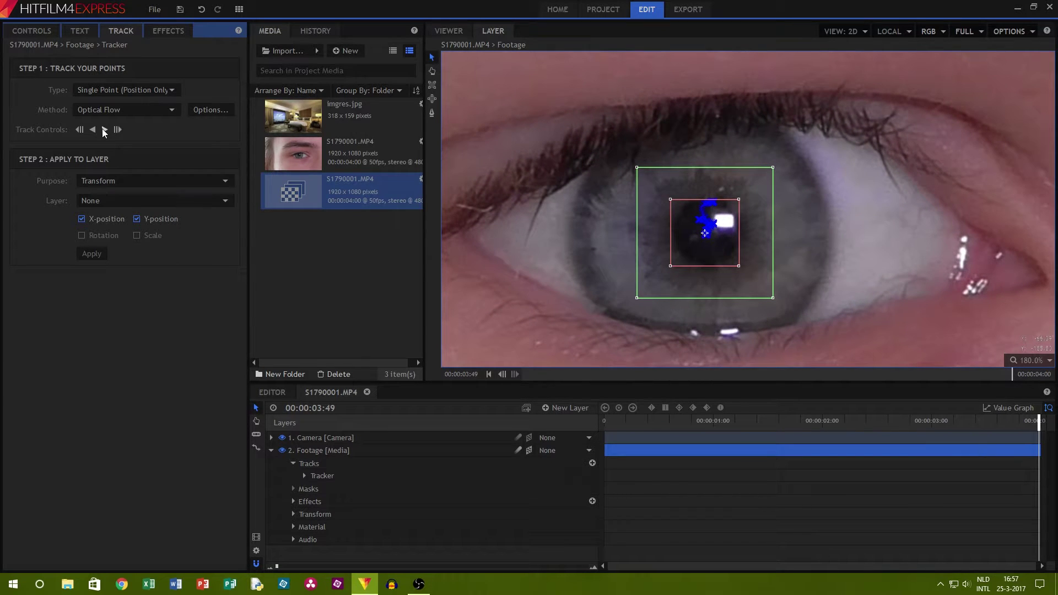
- Create an EyeTrack point layer and apply the pupil track to it
{"action": "left_click", "coordinate": [565, 407]}
{"action": "left_click", "coordinate": [573, 484]}
{"action": "left_click", "coordinate": [99, 201]}
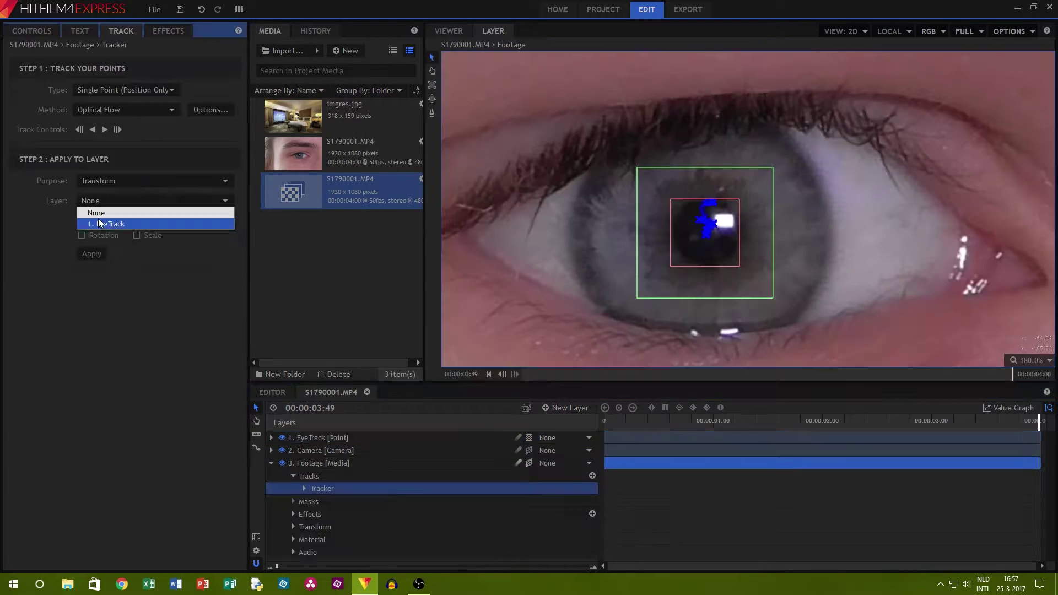
{"action": "left_click", "coordinate": [98, 218]}
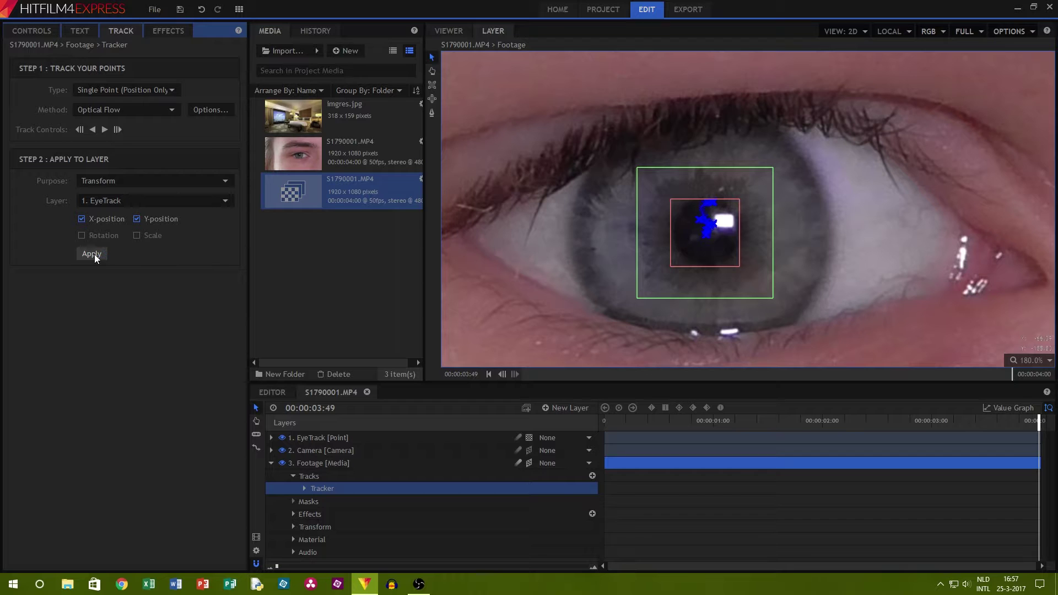
{"action": "left_click", "coordinate": [271, 463]}
{"action": "left_click", "coordinate": [309, 438]}
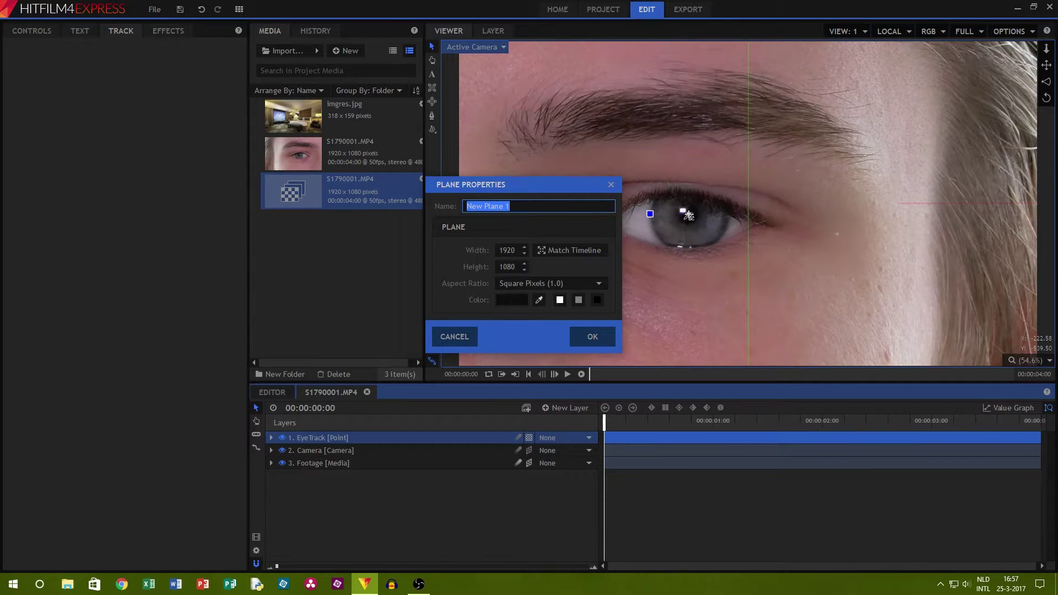
- Create a black plane and adjust its elliptical mask over the pupil
{"action": "left_click", "coordinate": [594, 335]}
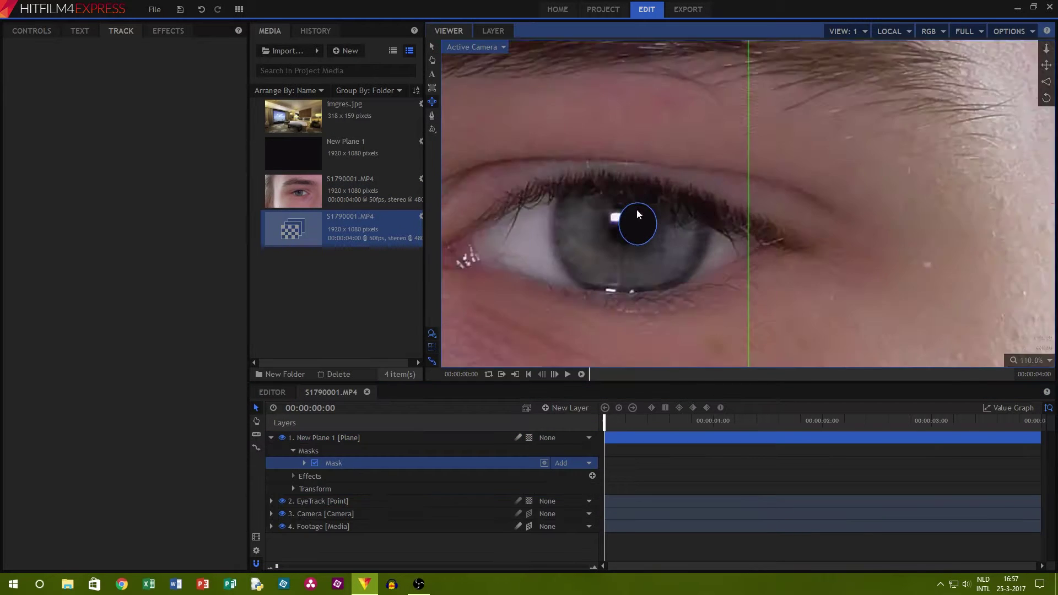
{"action": "scroll", "coordinate": [637, 210], "scroll_direction": "up", "scroll_amount": 2}
{"action": "left_click", "coordinate": [315, 489]}
{"action": "left_click", "coordinate": [350, 502]}
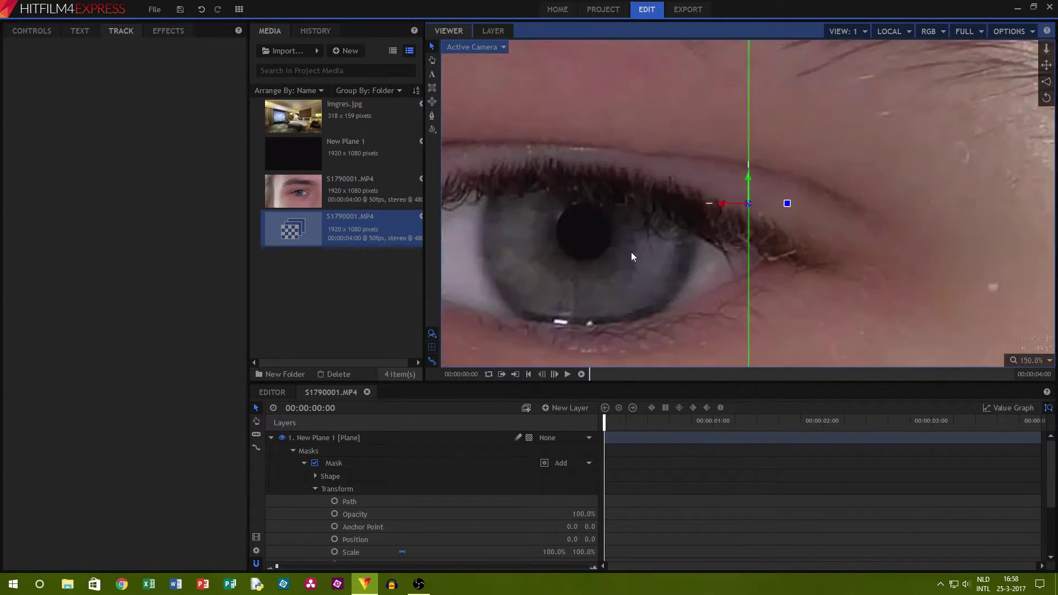
{"action": "left_click", "coordinate": [316, 488]}
- Feather the pupil mask by 5px, then hide and collapse the Pupil plane
{"action": "left_click", "coordinate": [315, 476]}
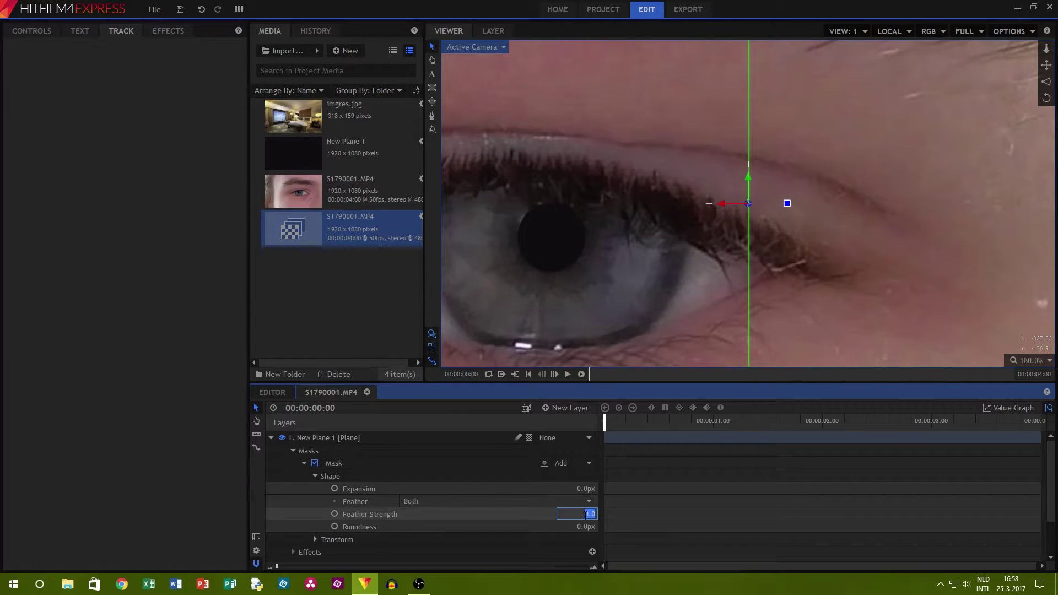
{"action": "type", "text": "5"}
{"action": "key", "text": "Return"}
{"action": "left_click", "coordinate": [514, 303]}
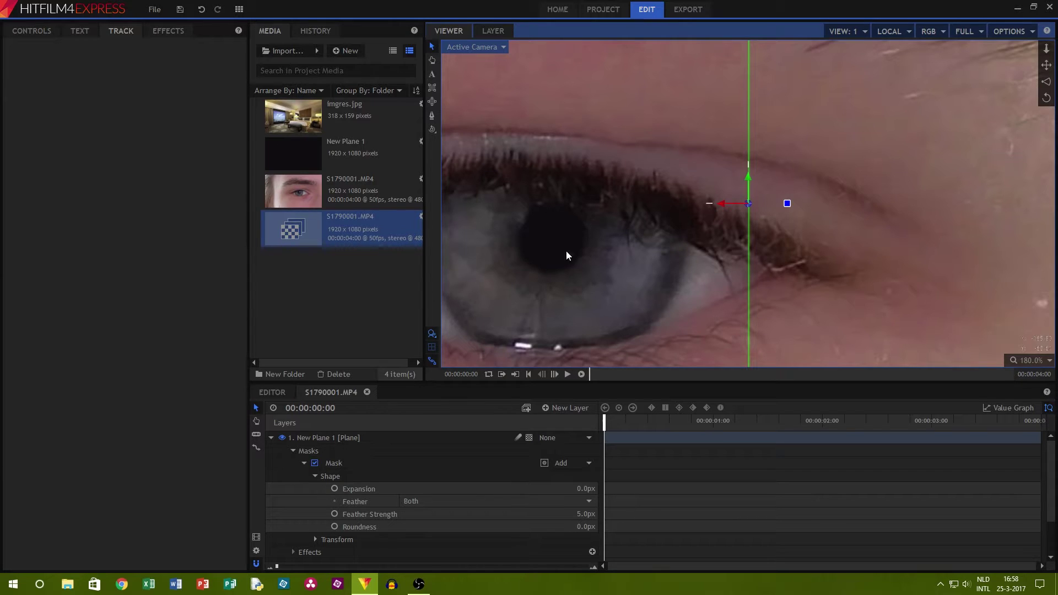
{"action": "left_click", "coordinate": [282, 438]}
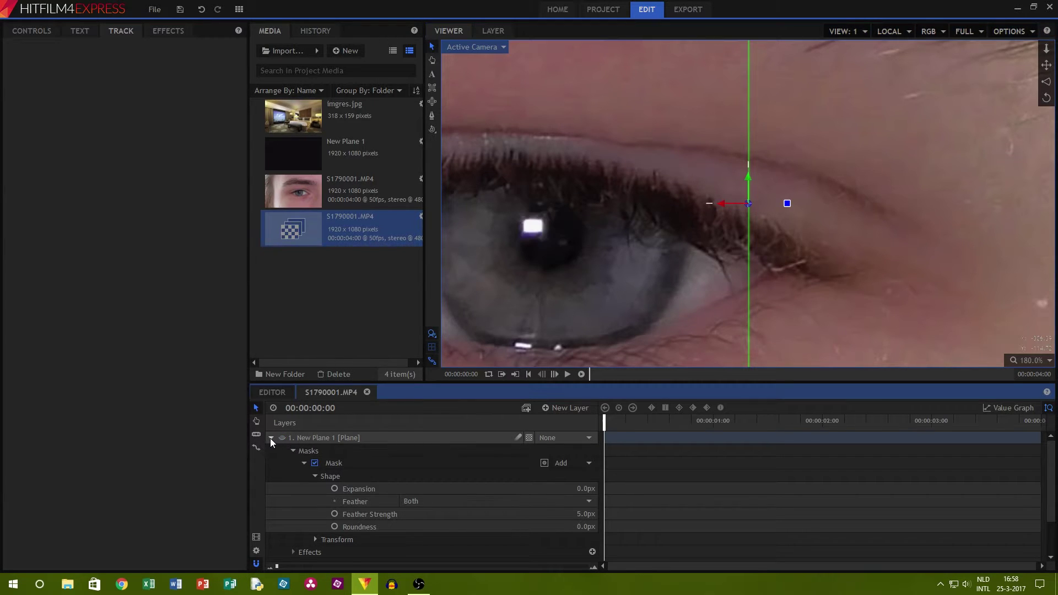
{"action": "left_click", "coordinate": [271, 437]}
{"action": "left_click", "coordinate": [565, 408]}
- Add a LampReflection plane coloured with the eye's white catchlight
{"action": "left_click", "coordinate": [552, 422]}
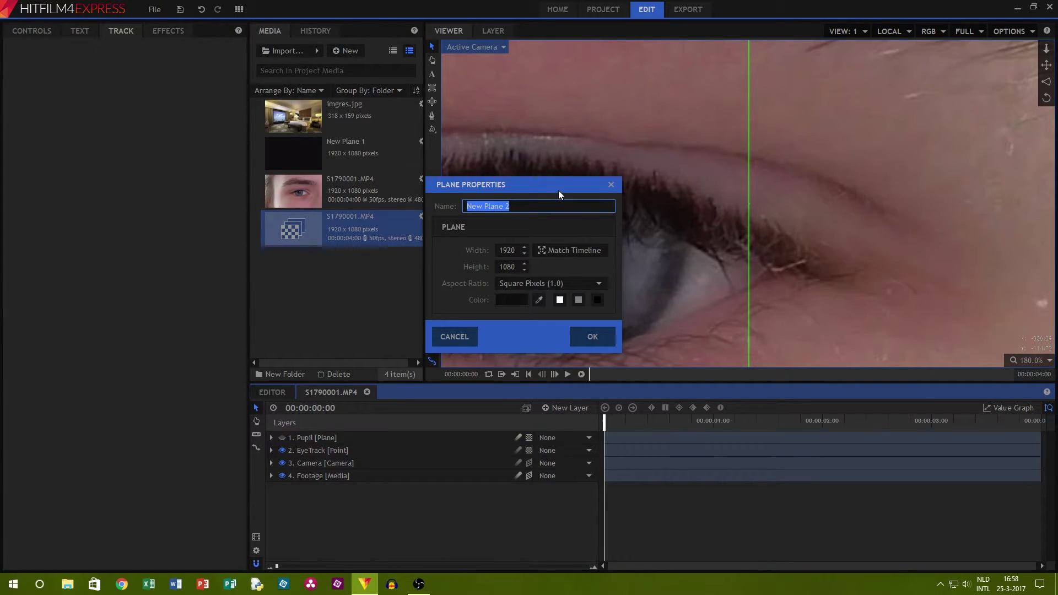
{"action": "left_click_drag", "start_coordinate": [558, 190], "coordinate": [345, 159]}
{"action": "left_click", "coordinate": [327, 267]}
{"action": "left_click", "coordinate": [535, 225]}
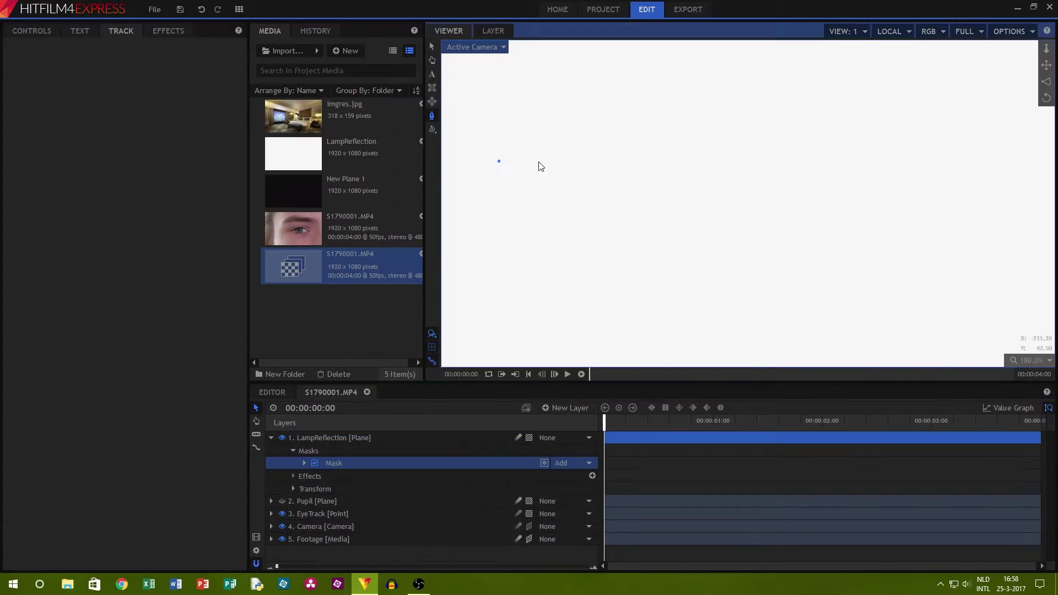
- Mask LampReflection over the catchlight with 7px feather and show the Pupil layer again
{"action": "left_click_drag", "start_coordinate": [539, 166], "coordinate": [543, 223]}
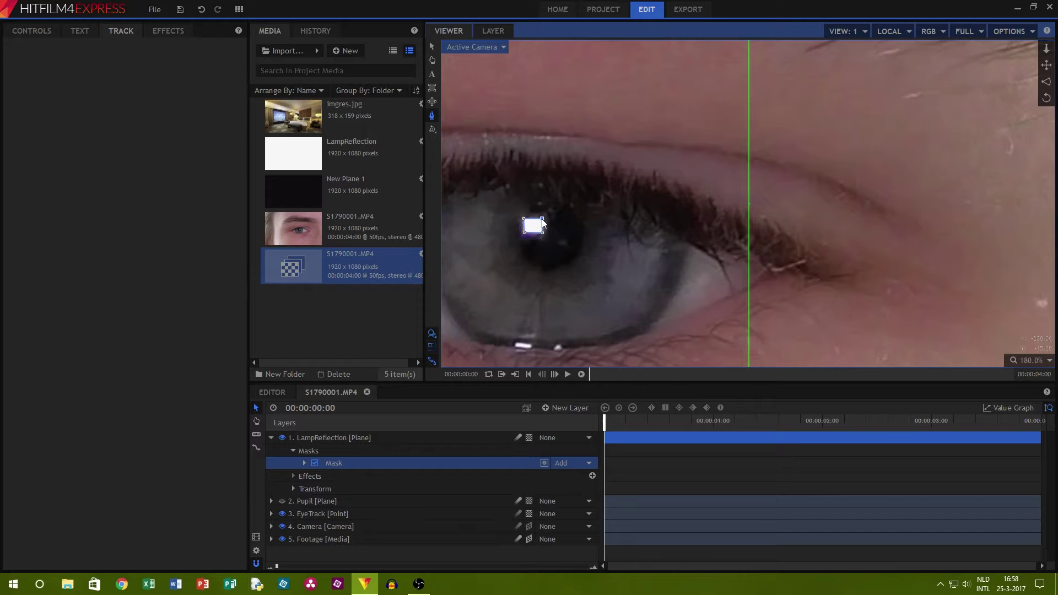
{"action": "left_click", "coordinate": [304, 463]}
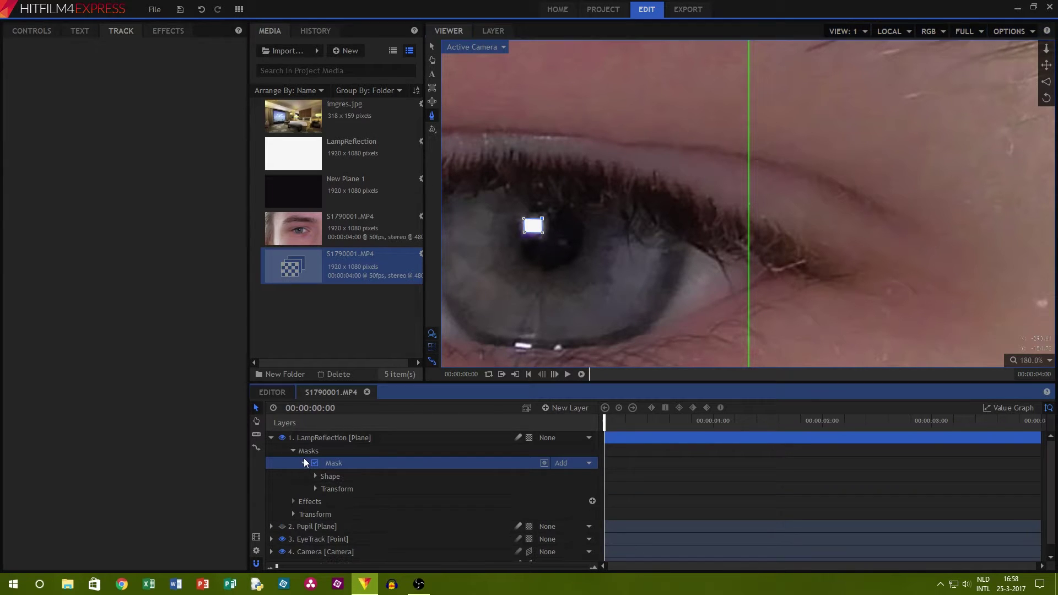
{"action": "left_click", "coordinate": [315, 476]}
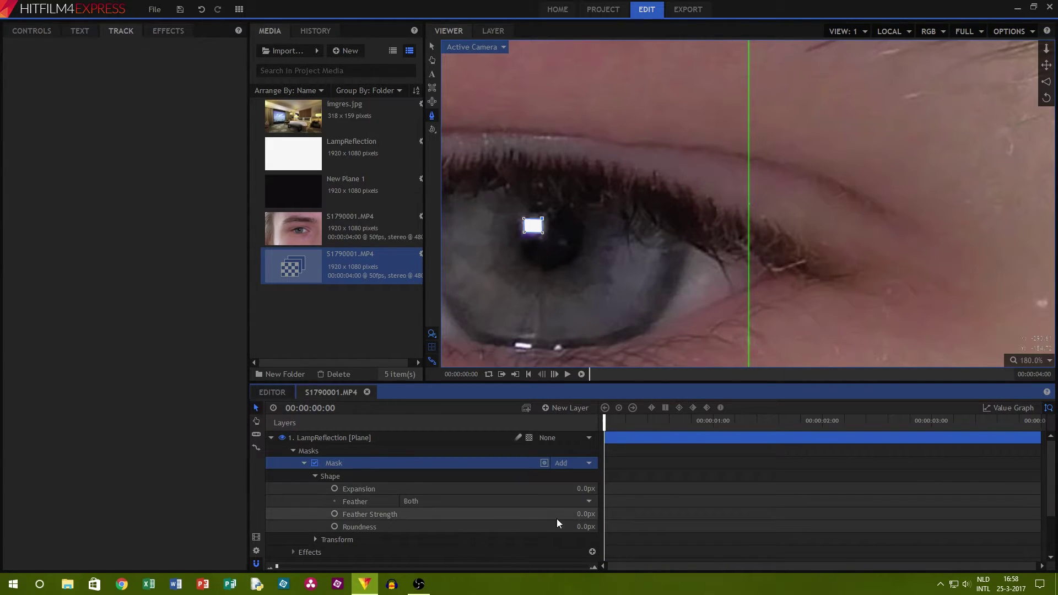
{"action": "key", "text": "Return"}
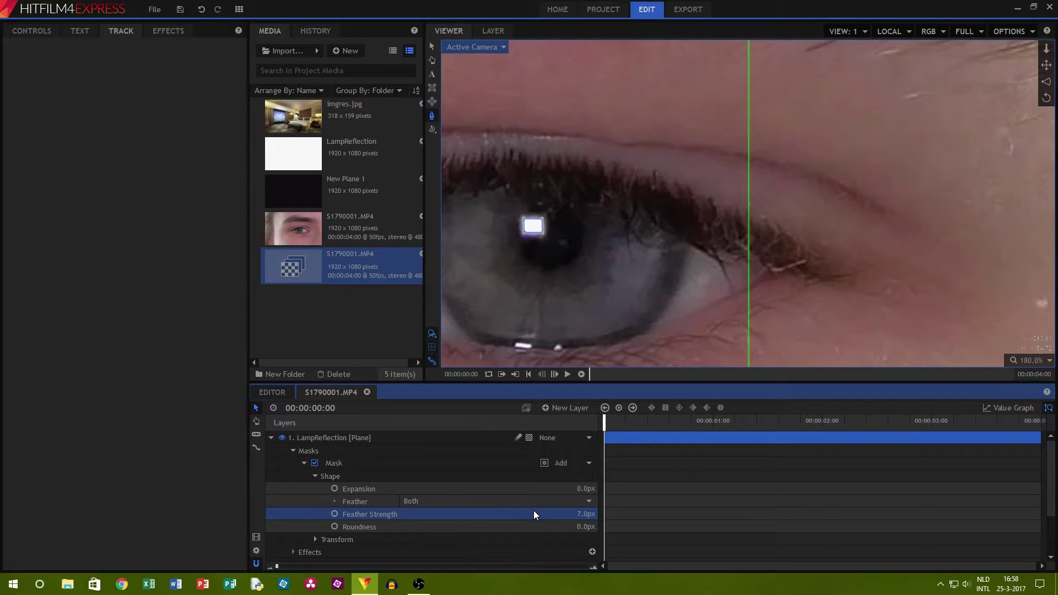
{"action": "left_click", "coordinate": [303, 463]}
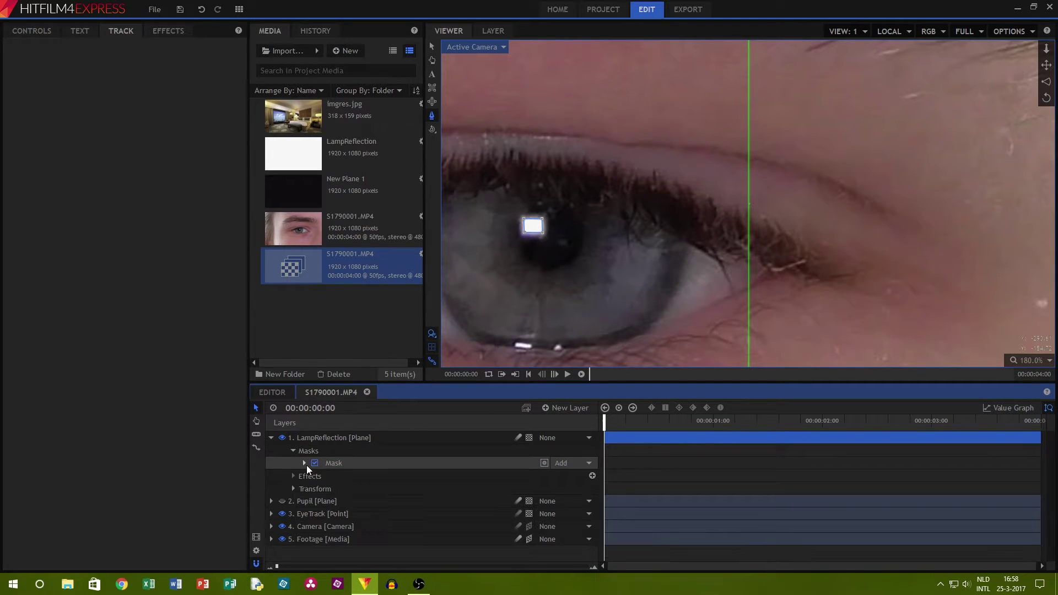
{"action": "left_click", "coordinate": [283, 501]}
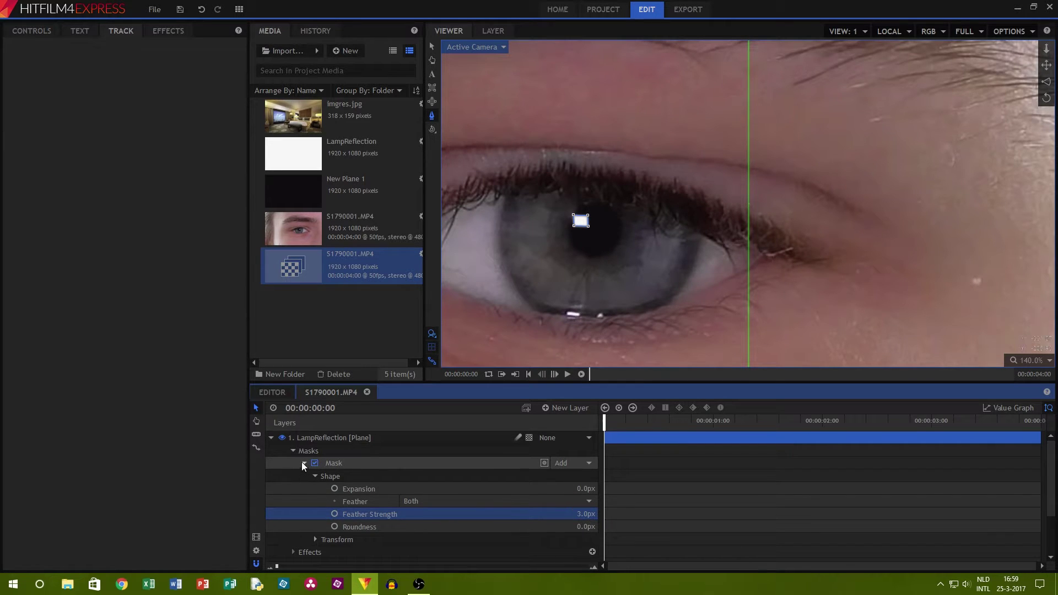
- Parent the LampReflection and Pupil planes to EyeTrack, then scrub to confirm they follow the eye
{"action": "left_click", "coordinate": [304, 463]}
{"action": "left_click", "coordinate": [306, 438]}
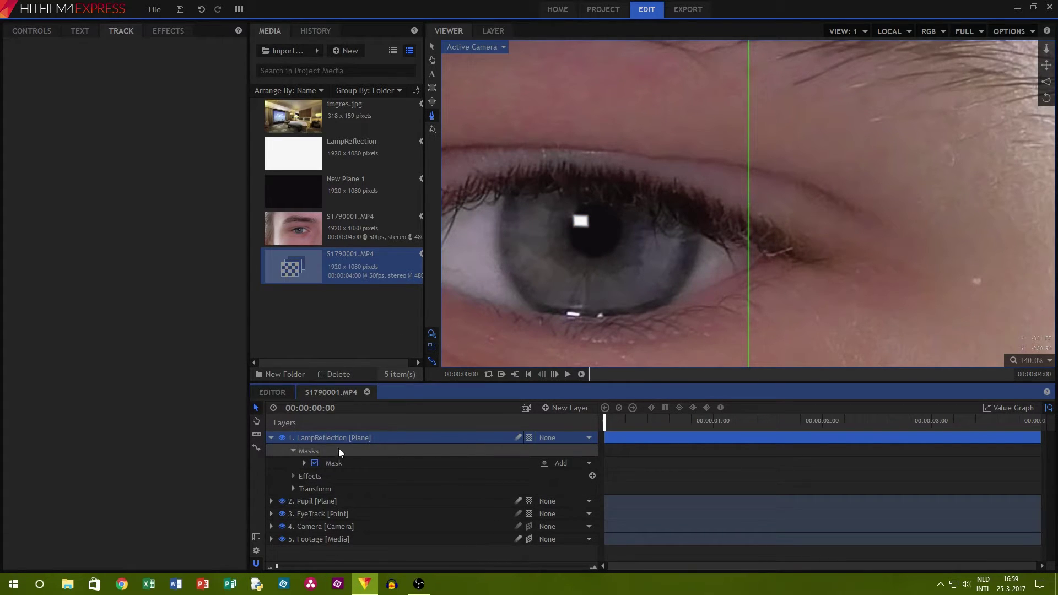
{"action": "left_click", "coordinate": [271, 438]}
{"action": "left_click", "coordinate": [589, 437]}
{"action": "left_click", "coordinate": [566, 468]}
{"action": "left_click", "coordinate": [561, 451]}
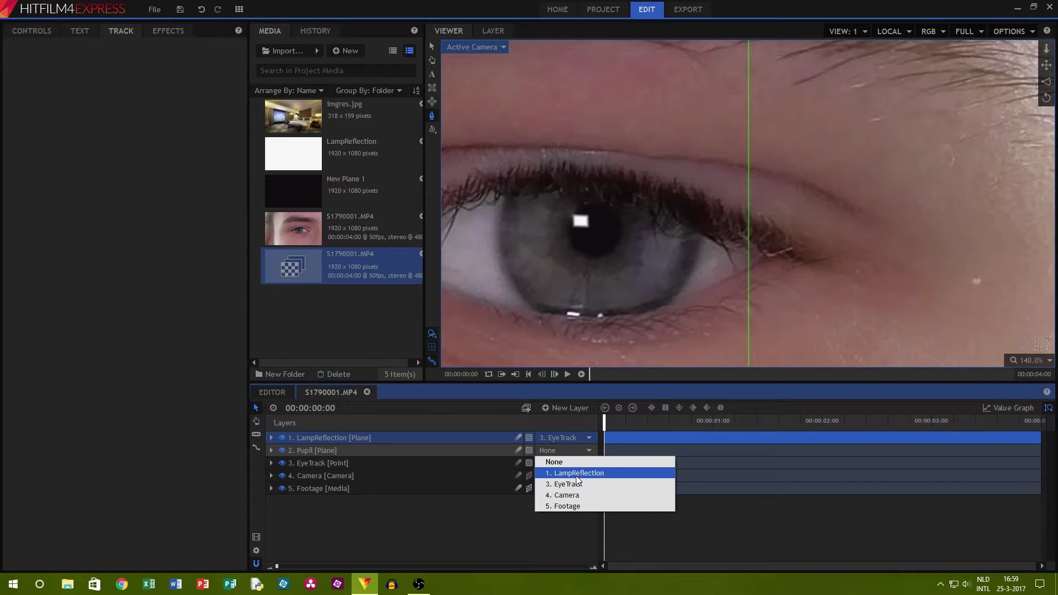
{"action": "left_click", "coordinate": [567, 483]}
{"action": "left_click_drag", "start_coordinate": [615, 421], "coordinate": [451, 373]}
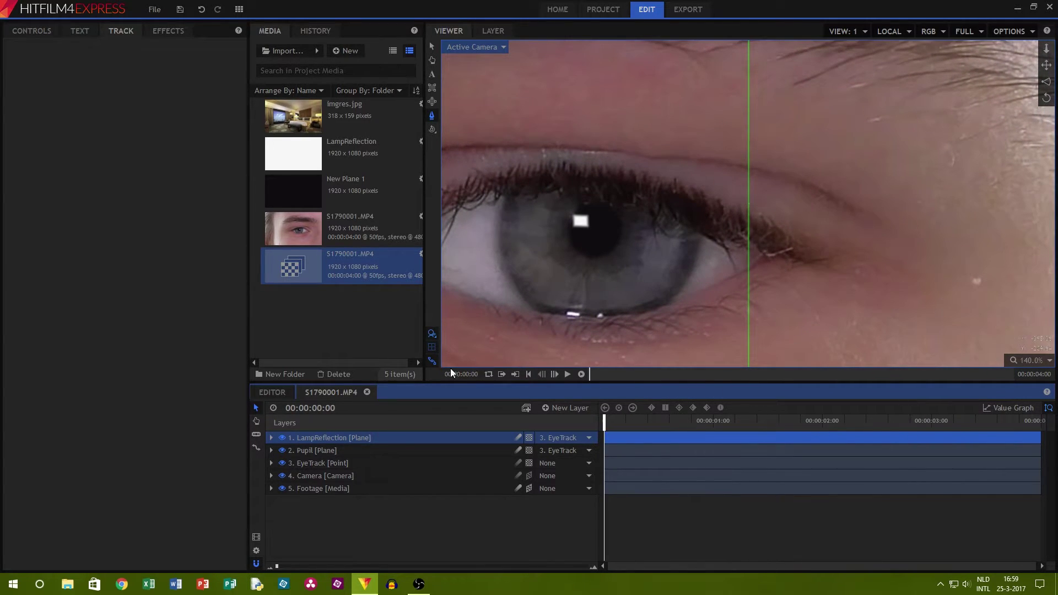
{"action": "left_click", "coordinate": [271, 451]}
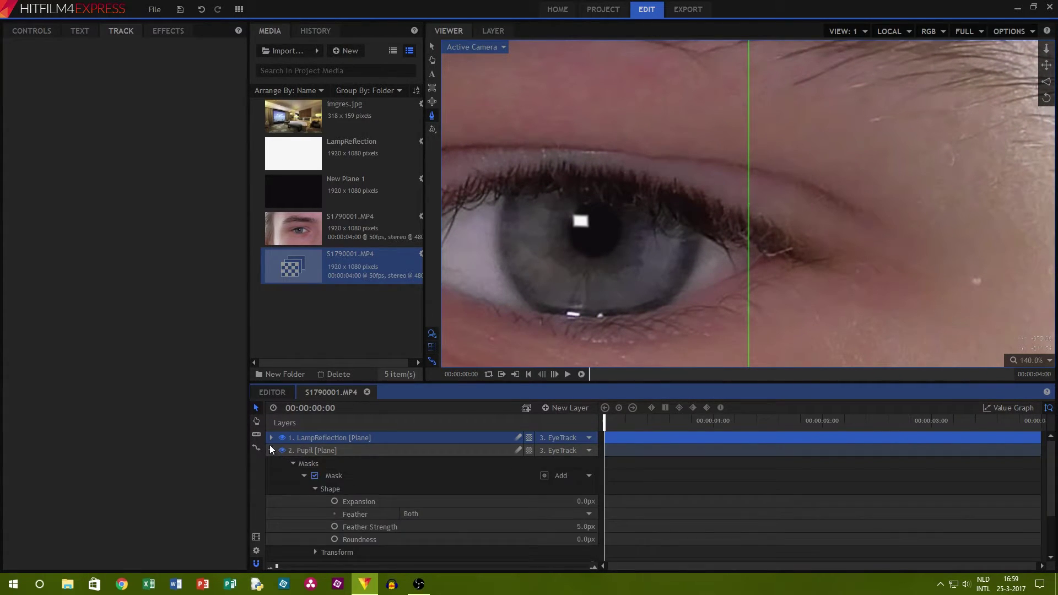
- Keyframe the Pupil mask path at 00:00:01:07 and scale it up a few frames later
{"action": "left_click", "coordinate": [315, 490]}
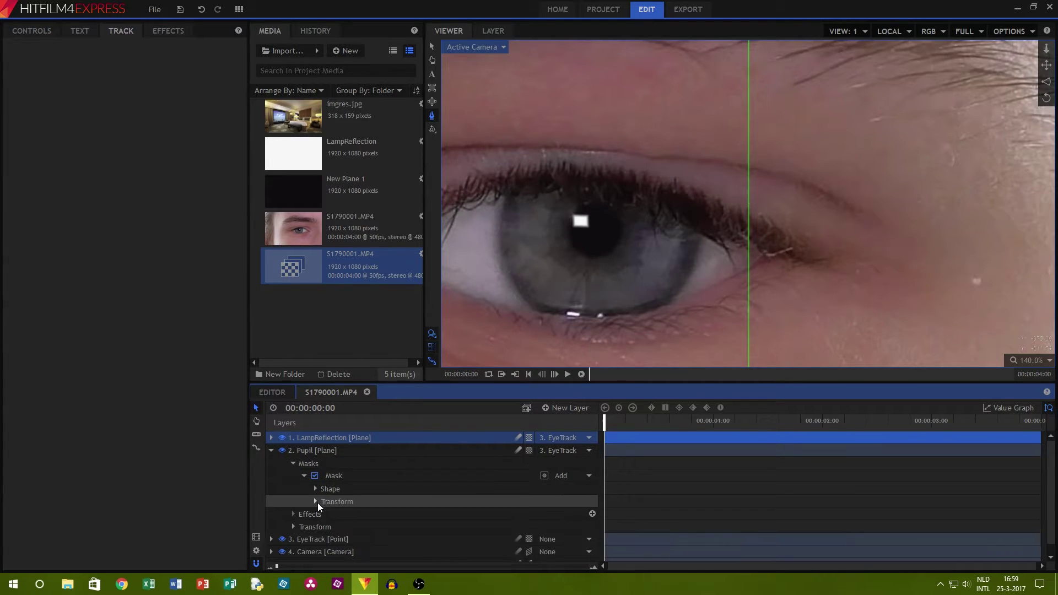
{"action": "left_click", "coordinate": [316, 502]}
{"action": "left_click", "coordinate": [339, 513]}
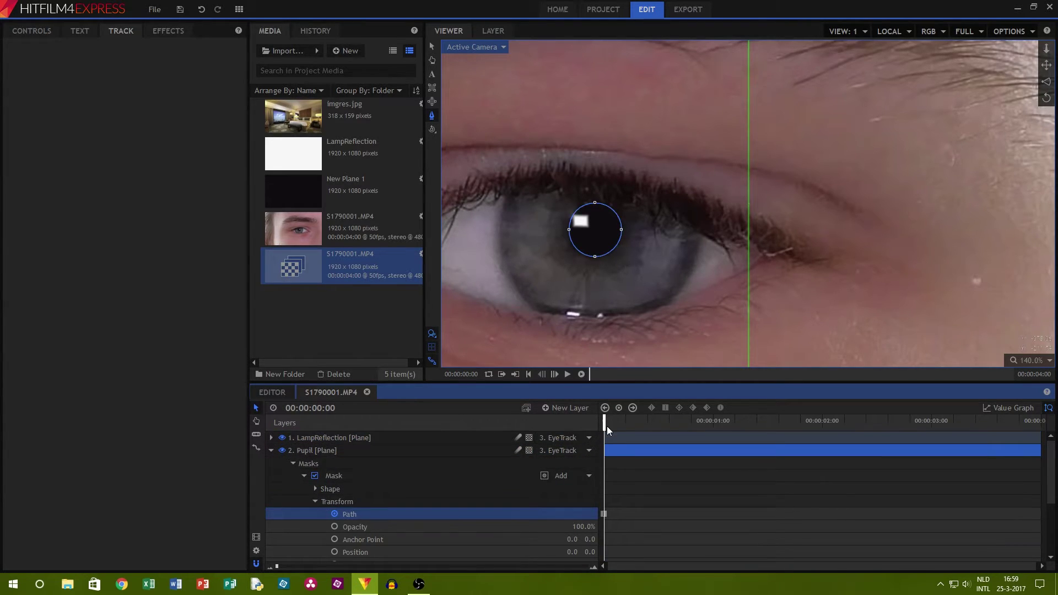
{"action": "left_click_drag", "start_coordinate": [605, 425], "coordinate": [728, 420]}
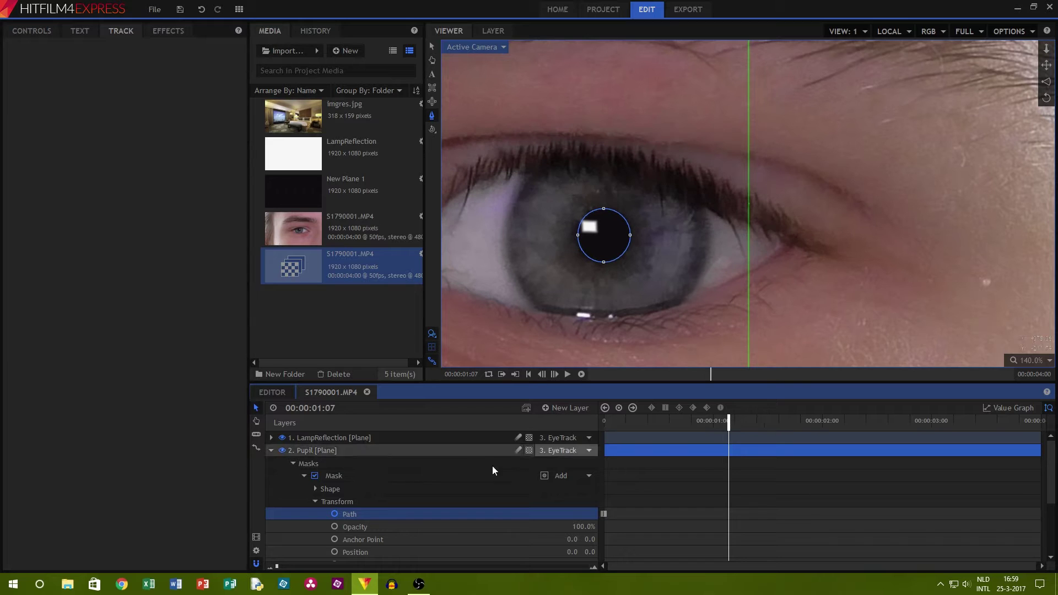
{"action": "left_click", "coordinate": [620, 408]}
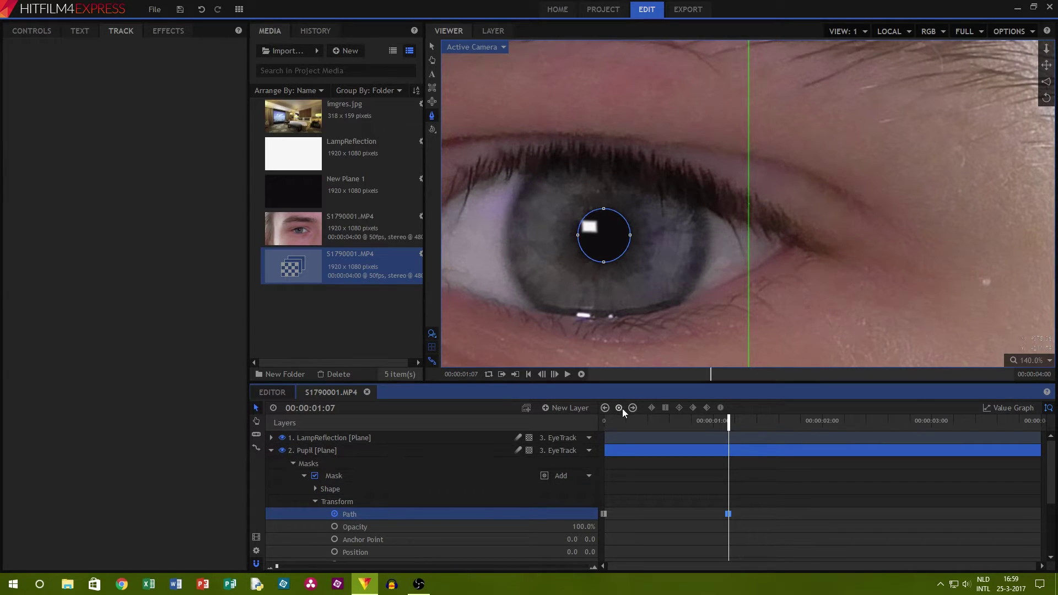
{"action": "left_click_drag", "start_coordinate": [729, 423], "coordinate": [749, 427]}
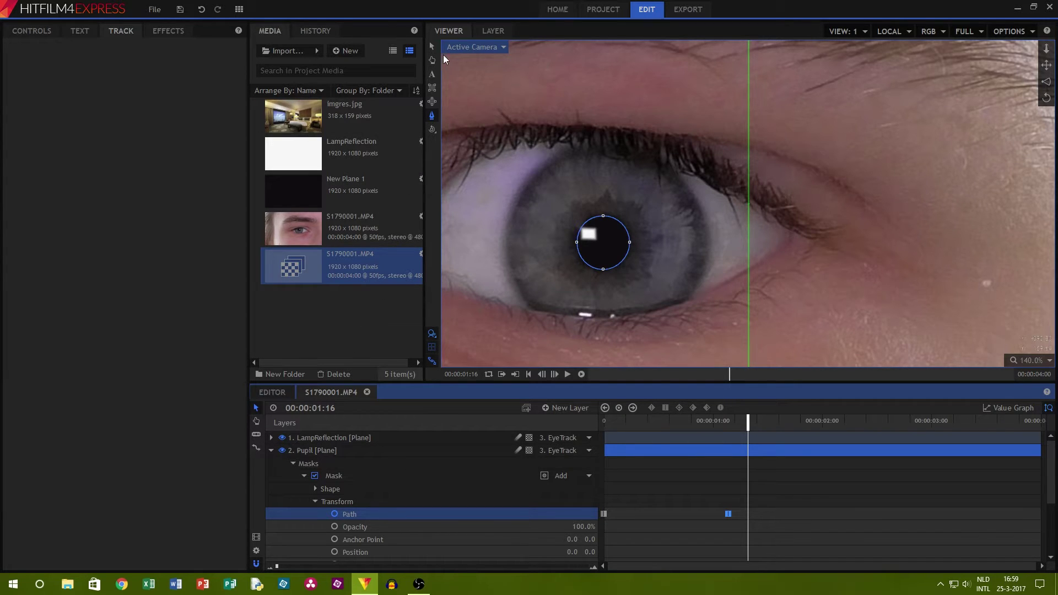
{"action": "left_click", "coordinate": [449, 65]}
{"action": "left_click_drag", "start_coordinate": [629, 215], "coordinate": [649, 195]}
{"action": "left_click_drag", "start_coordinate": [748, 427], "coordinate": [604, 421]}
{"action": "left_click", "coordinate": [304, 476]}
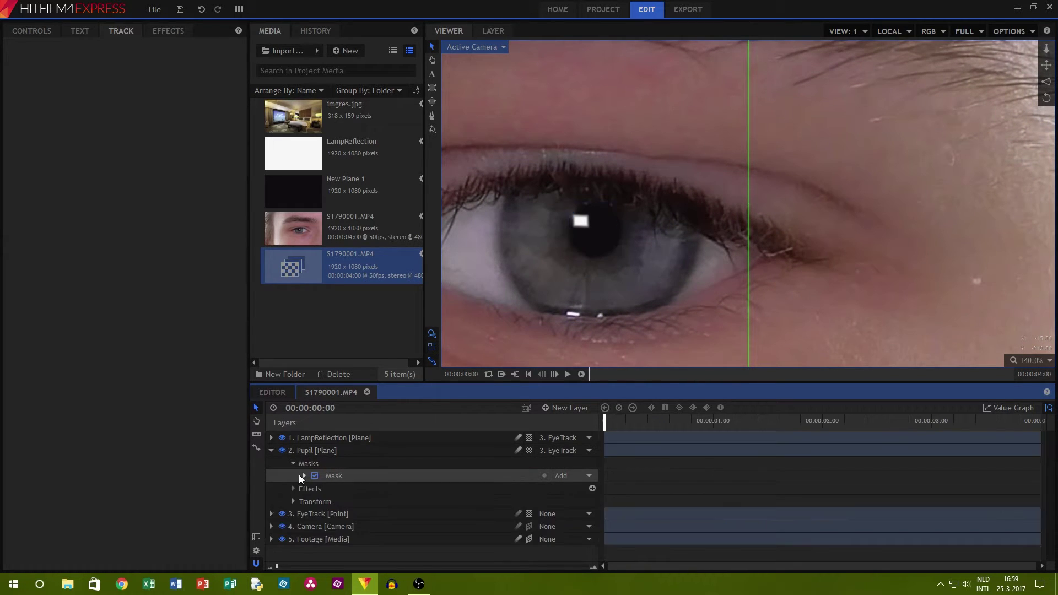
{"action": "left_click", "coordinate": [271, 450]}
{"action": "left_click", "coordinate": [566, 374]}
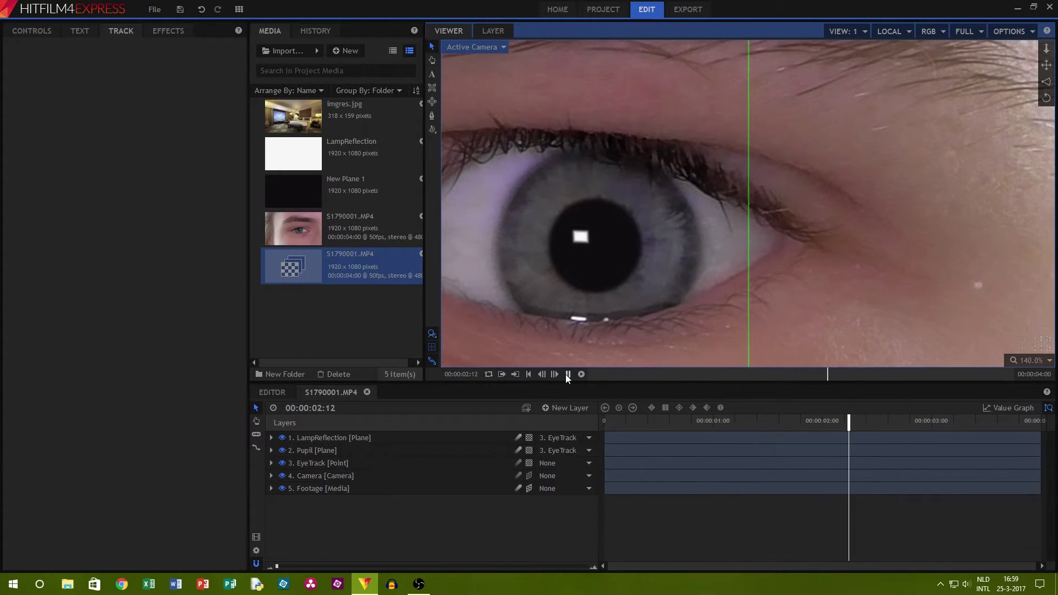
{"action": "left_click", "coordinate": [565, 375]}
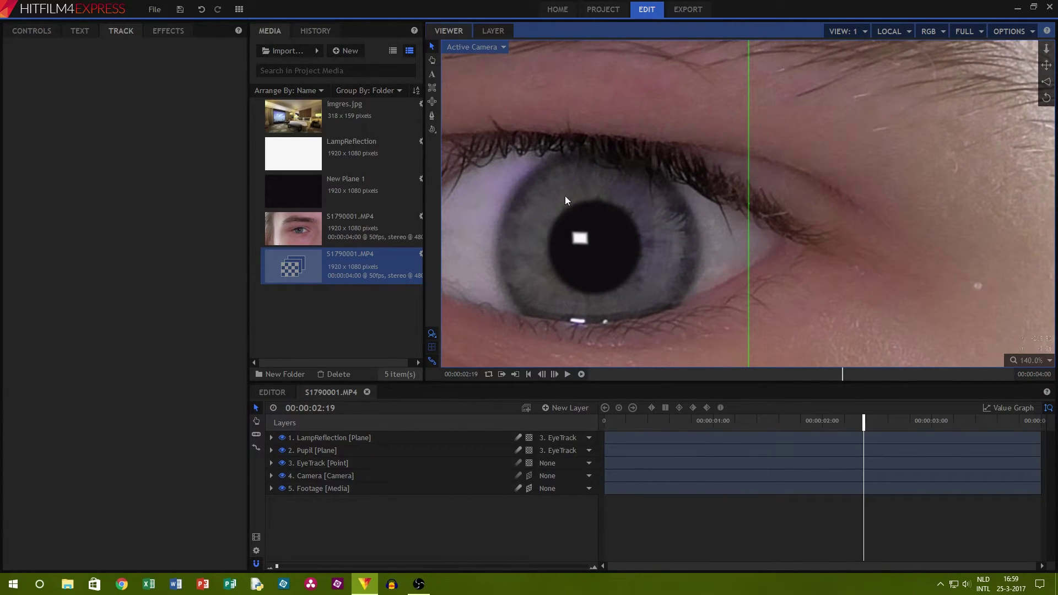
{"action": "left_click", "coordinate": [607, 422]}
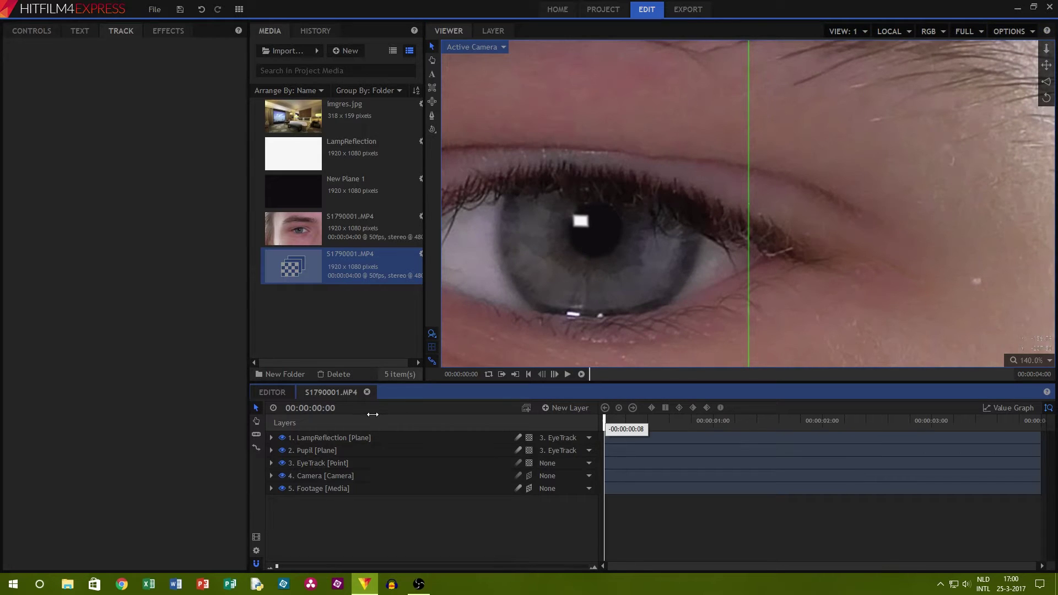
- Create a new composite shot named Reflection
{"action": "left_click", "coordinate": [298, 463]}
{"action": "right_click", "coordinate": [363, 305]}
{"action": "mouse_move", "coordinate": [518, 311]}
{"action": "left_click", "coordinate": [567, 311]}
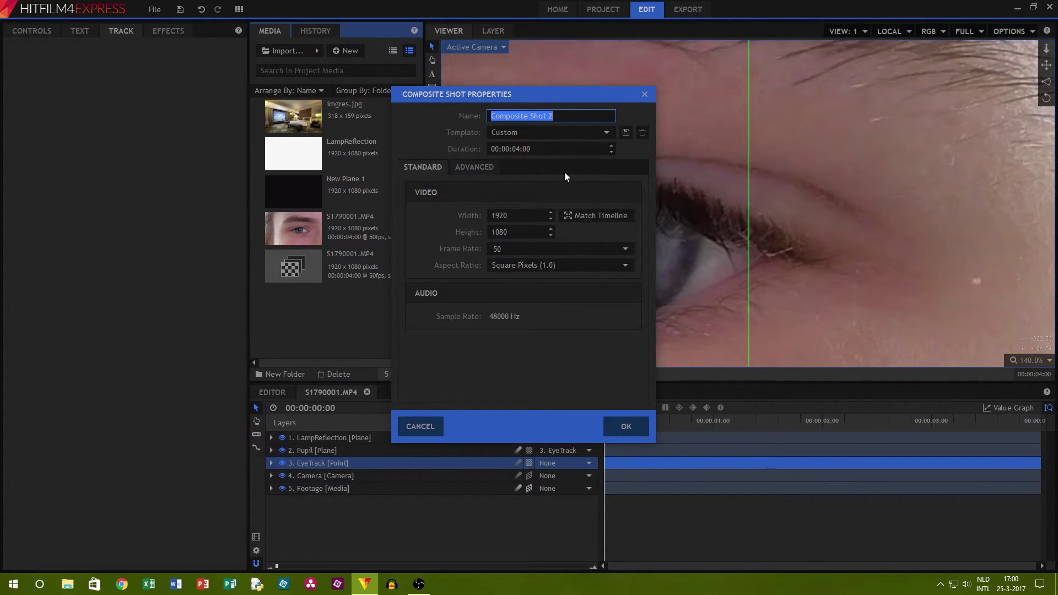
{"action": "type", "text": "Reflection"}
{"action": "key", "text": "Return"}
- Add a white MattePupil plane to Reflection, then return to the eye composite
{"action": "left_click", "coordinate": [341, 394]}
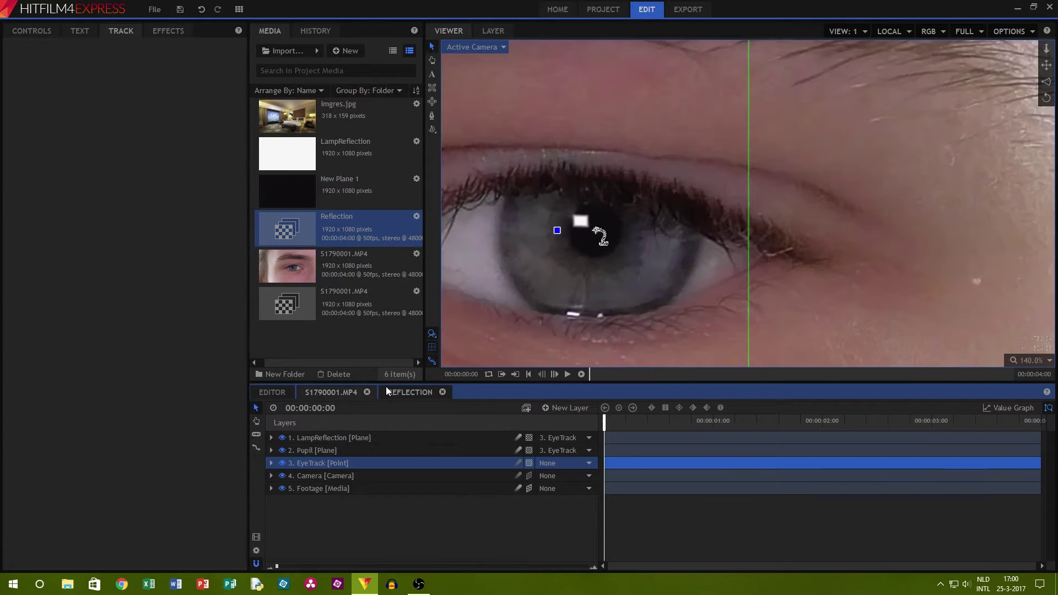
{"action": "left_click", "coordinate": [387, 392]}
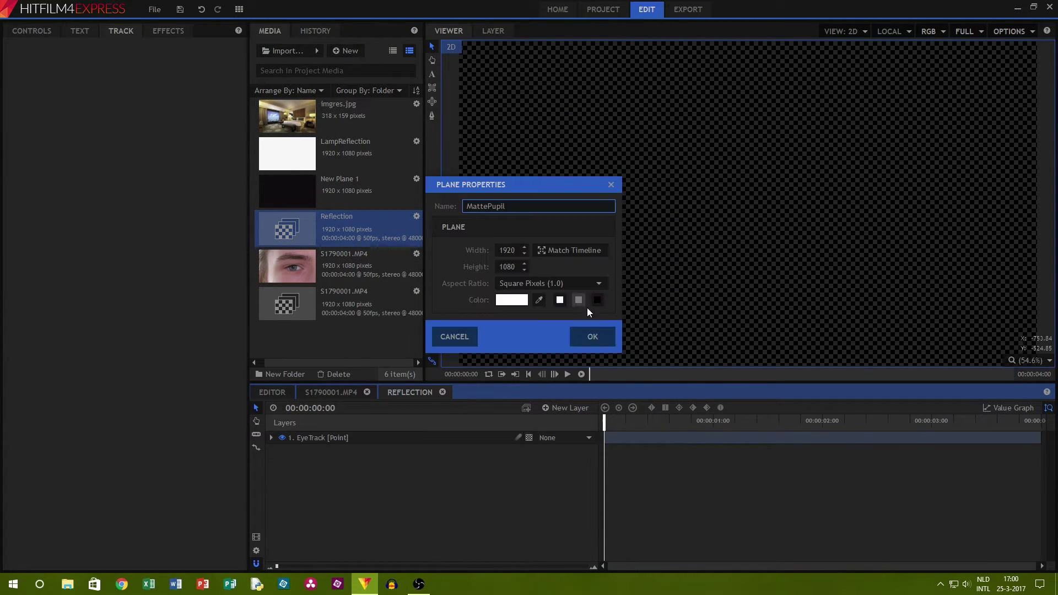
{"action": "key", "text": "Return"}
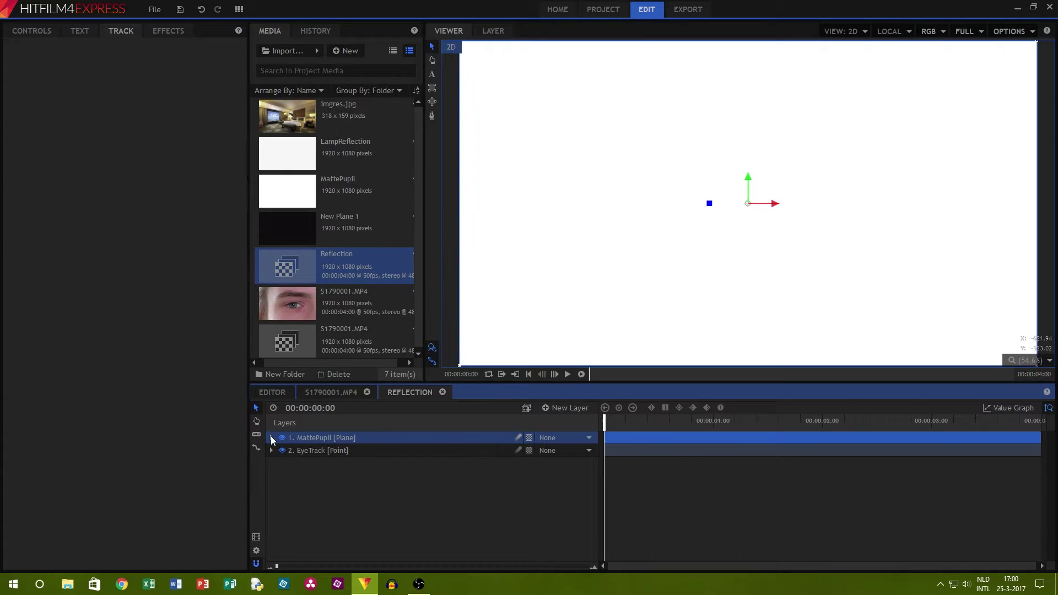
{"action": "left_click", "coordinate": [332, 390]}
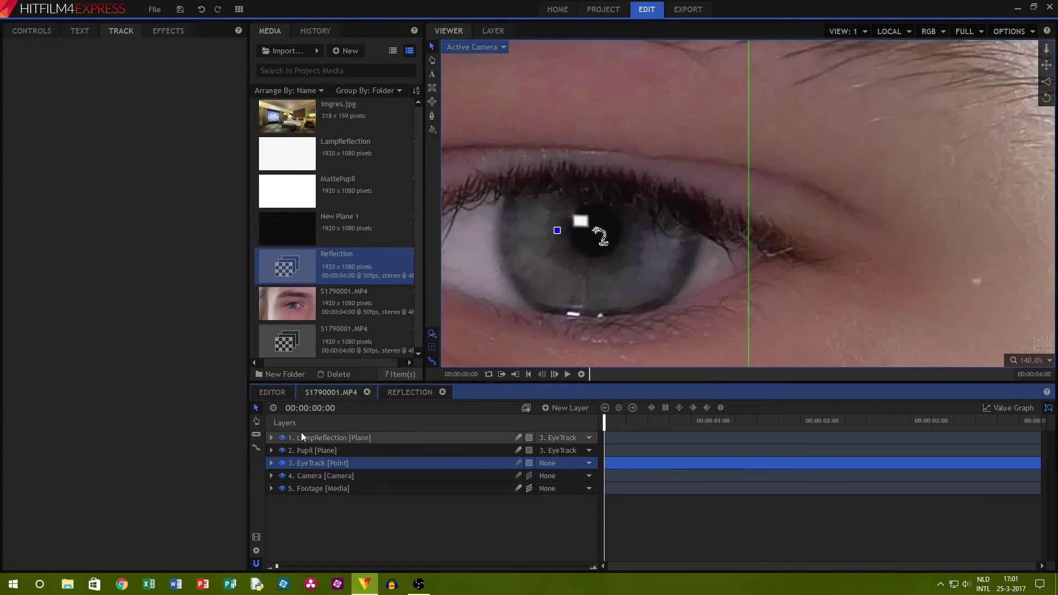
- Inspect the Pupil layer's mask outline and settings in the eye composite
{"action": "left_click", "coordinate": [271, 450]}
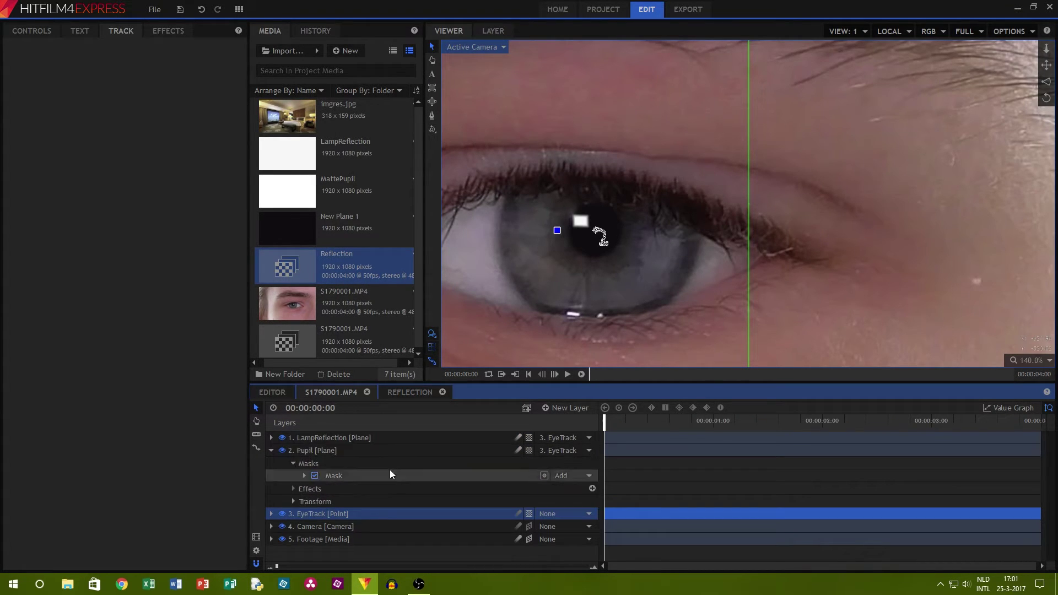
{"action": "left_click", "coordinate": [351, 473]}
{"action": "left_click", "coordinate": [305, 475]}
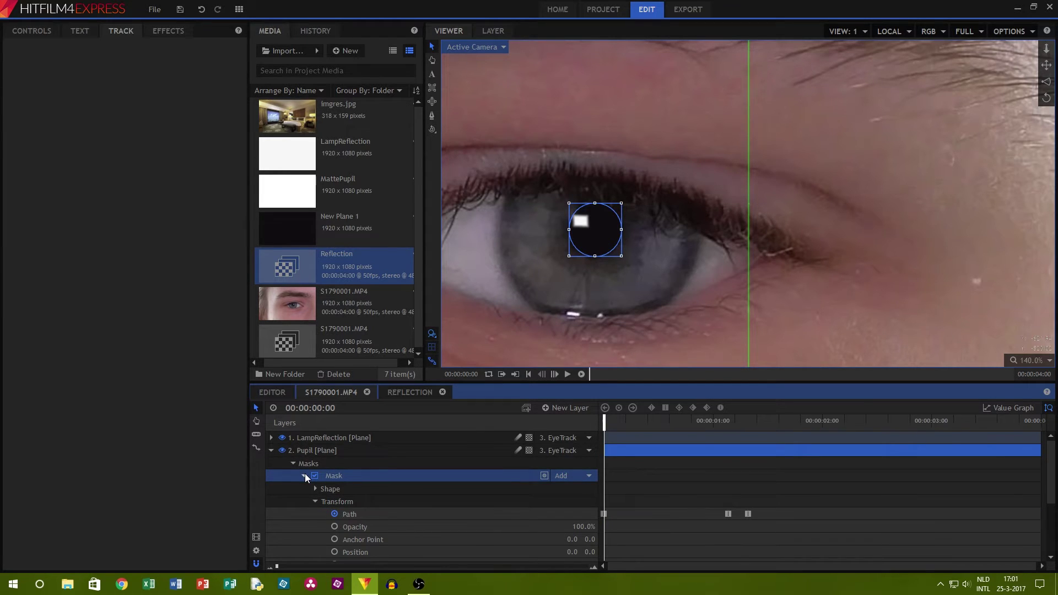
{"action": "left_click", "coordinate": [305, 476]}
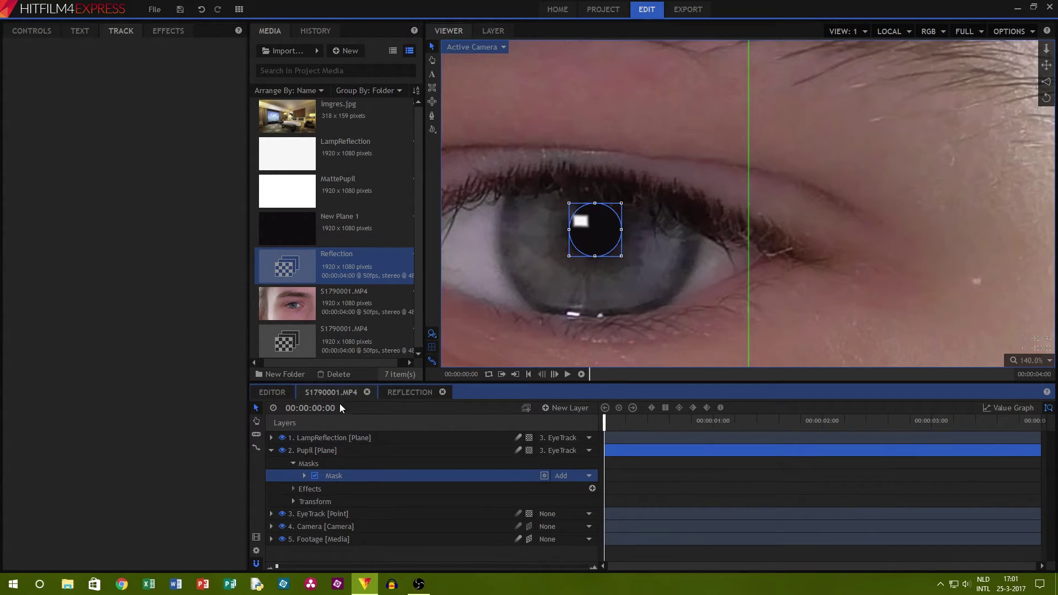
- In Reflection, parent MattePupil to EyeTrack and scrub to check it follows the eye
{"action": "left_click", "coordinate": [396, 392]}
{"action": "left_click", "coordinate": [335, 438]}
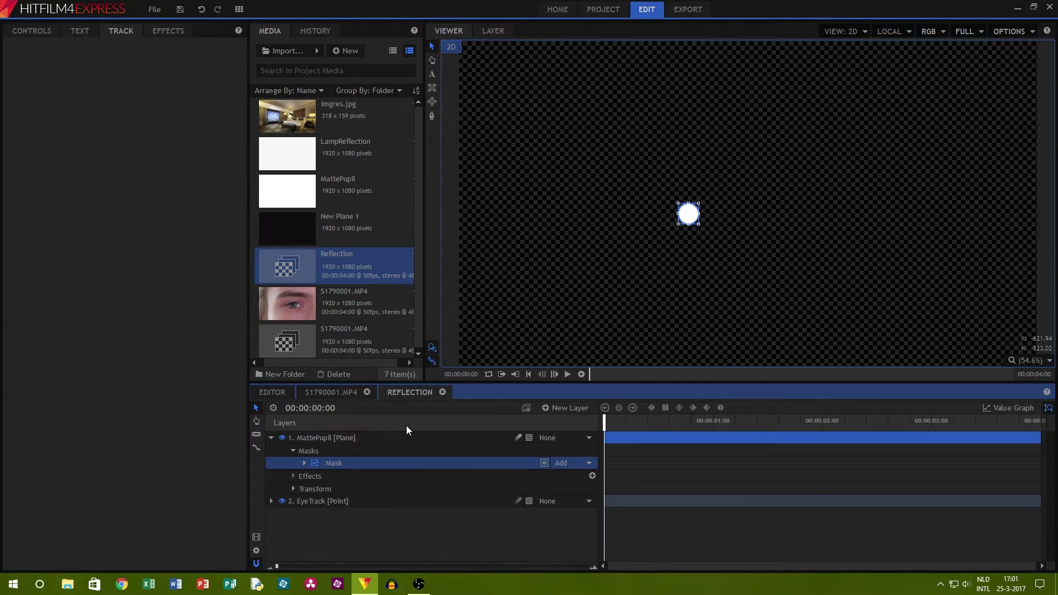
{"action": "left_click", "coordinate": [544, 438]}
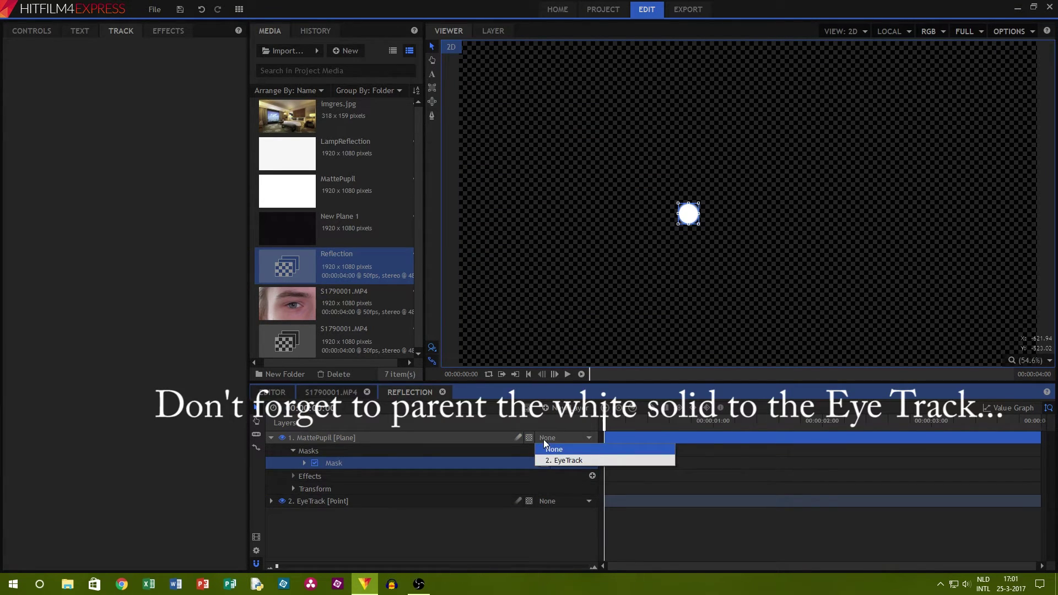
{"action": "left_click", "coordinate": [557, 461]}
{"action": "left_click_drag", "start_coordinate": [607, 421], "coordinate": [709, 414]}
- Add the Reflection composite and imgres.jpg as layers in the S1790001.MP4 composite
{"action": "left_click", "coordinate": [331, 392]}
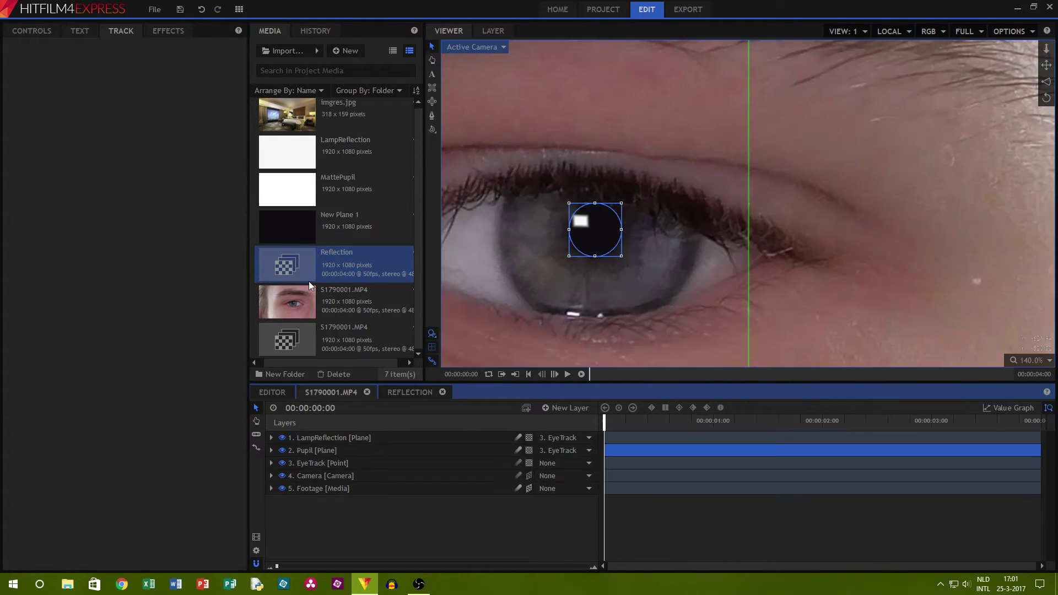
{"action": "left_click", "coordinate": [366, 313]}
{"action": "left_click_drag", "start_coordinate": [367, 469], "coordinate": [353, 491]}
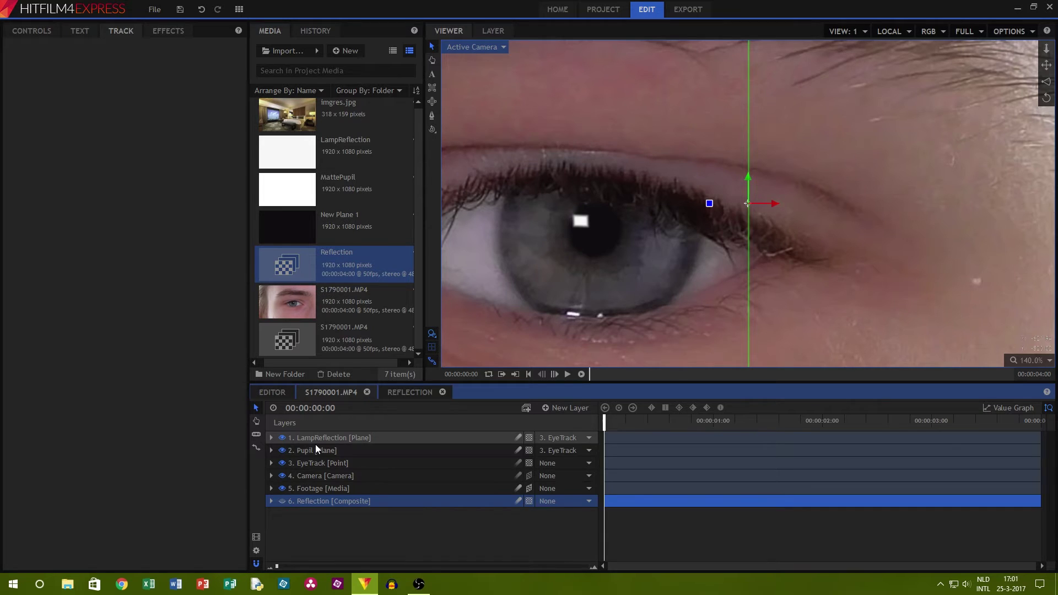
{"action": "left_click_drag", "start_coordinate": [338, 104], "coordinate": [363, 439]}
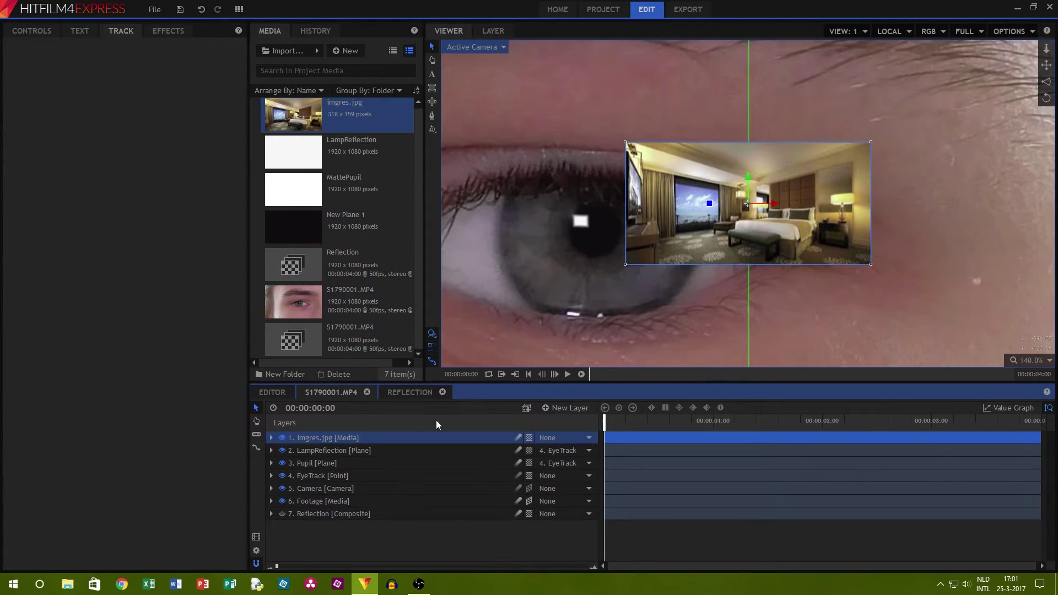
- At a later frame, move imgres.jpg over the pupil and parent it to EyeTrack
{"action": "left_click_drag", "start_coordinate": [606, 425], "coordinate": [783, 402]}
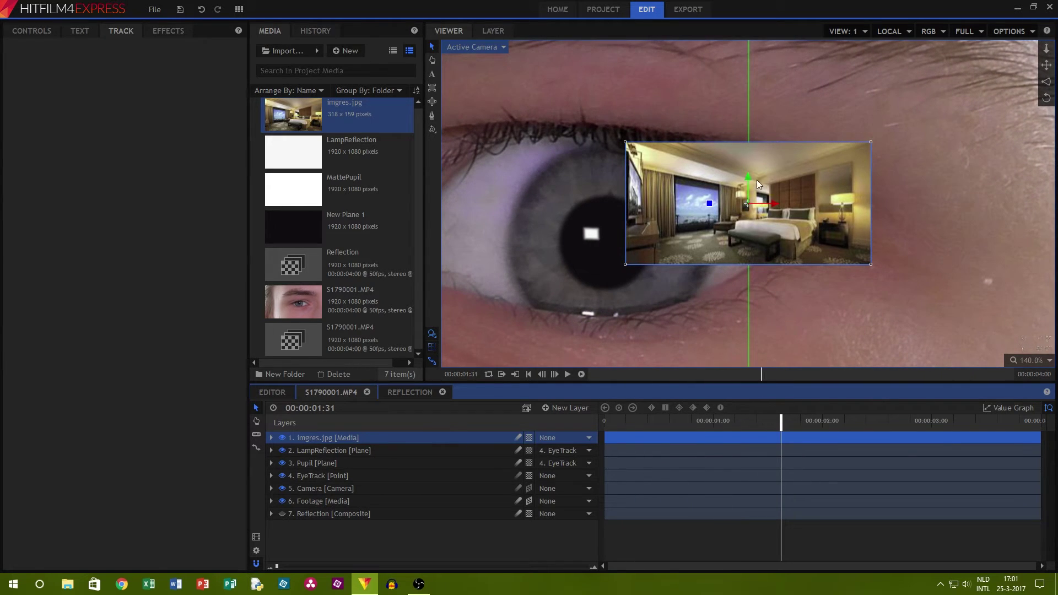
{"action": "left_click_drag", "start_coordinate": [772, 201], "coordinate": [616, 218]}
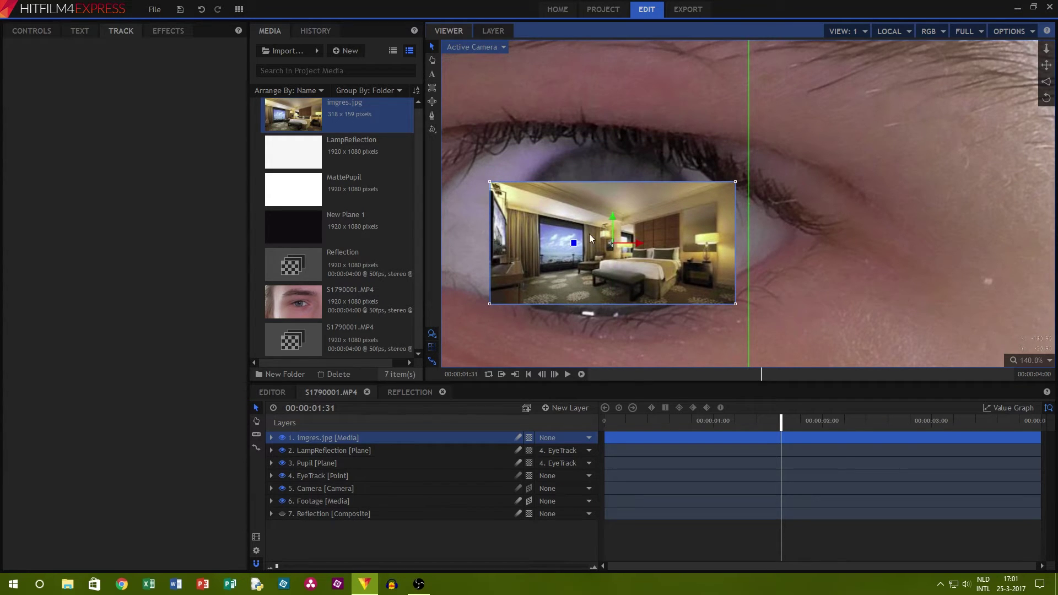
{"action": "left_click", "coordinate": [559, 438]}
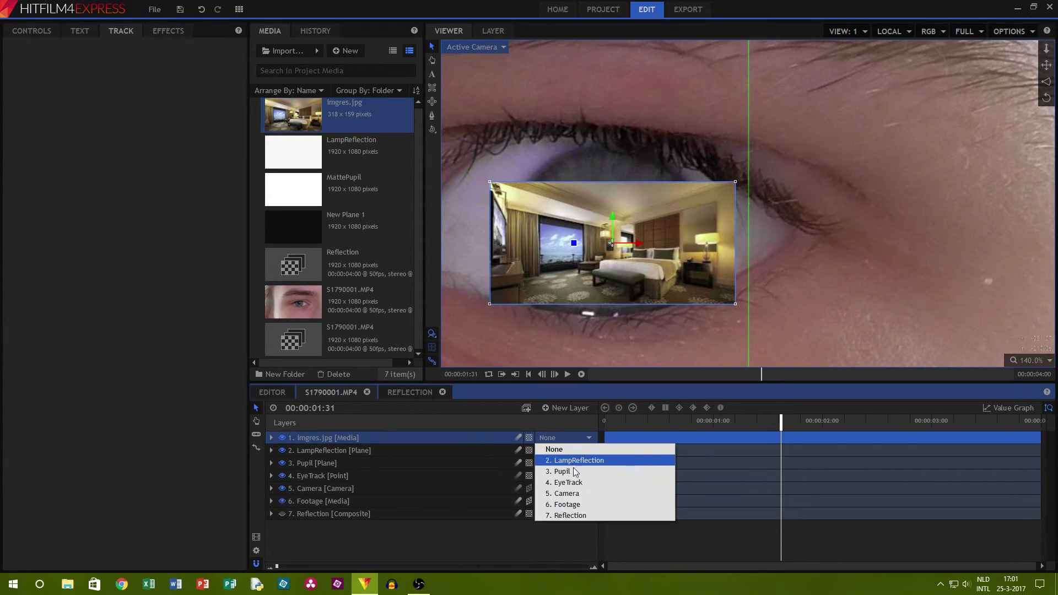
{"action": "left_click", "coordinate": [565, 484]}
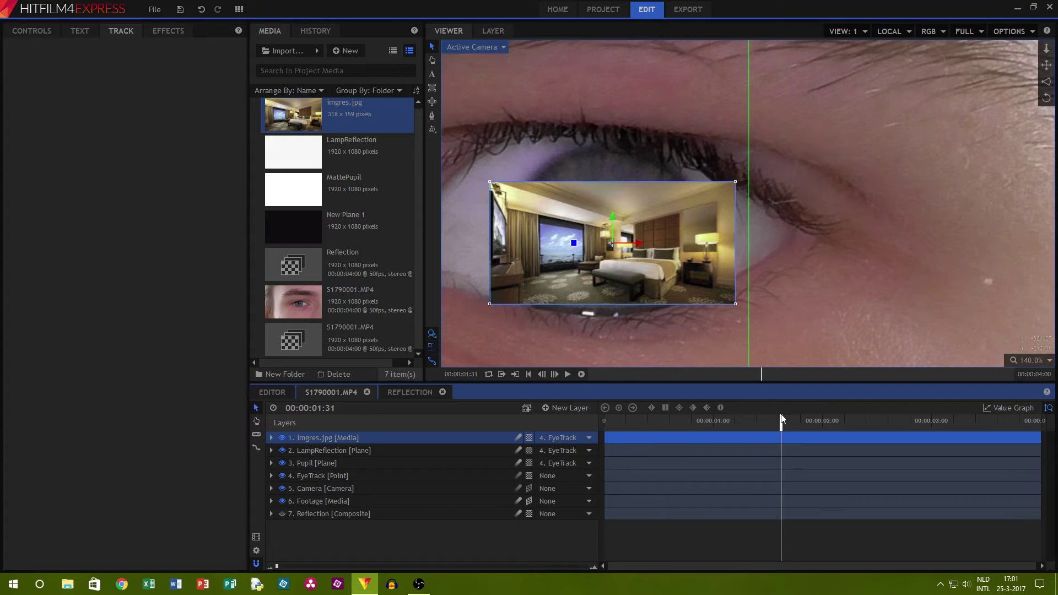
{"action": "left_click_drag", "start_coordinate": [781, 419], "coordinate": [467, 437]}
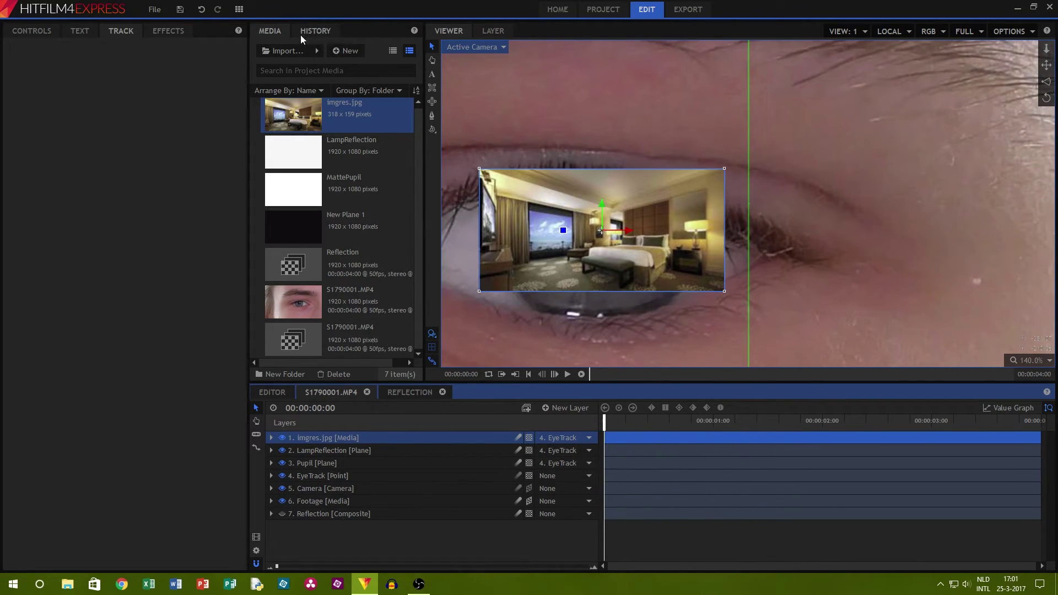
- Apply Set Matte to imgres.jpg with Source Layer set to 7. Reflection, then collapse the layer
{"action": "left_click", "coordinate": [173, 31]}
{"action": "left_click", "coordinate": [139, 51]}
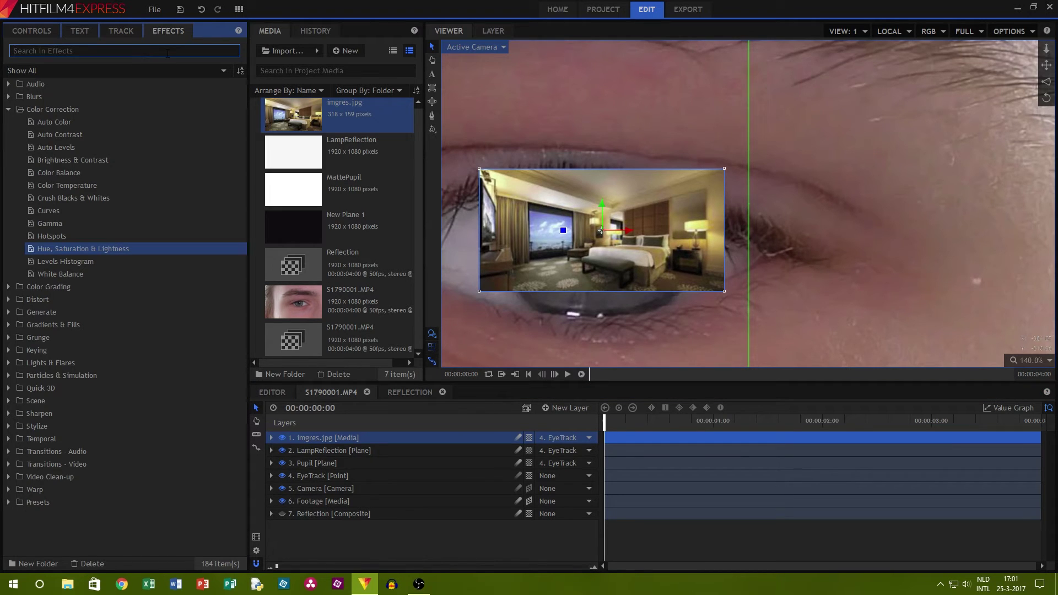
{"action": "type", "text": "set matte"}
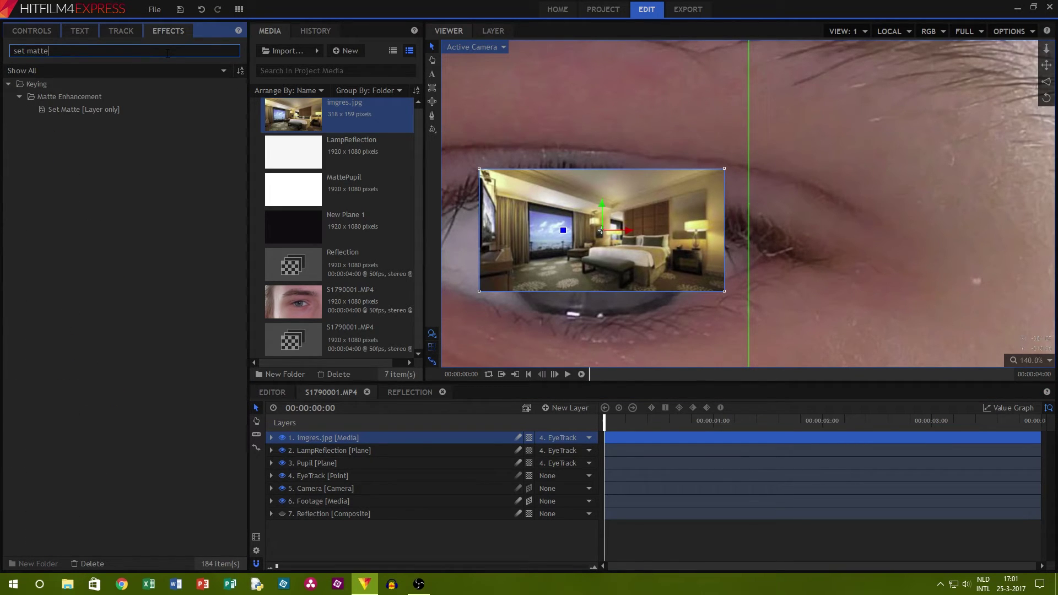
{"action": "left_click_drag", "start_coordinate": [83, 109], "coordinate": [319, 437]}
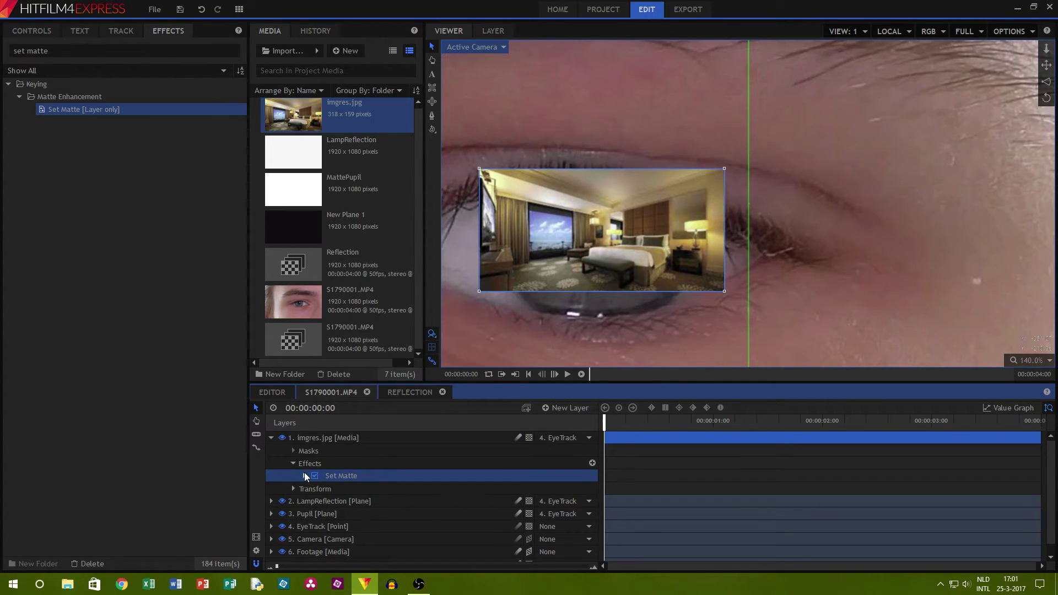
{"action": "left_click", "coordinate": [305, 476]}
{"action": "left_click", "coordinate": [397, 488]}
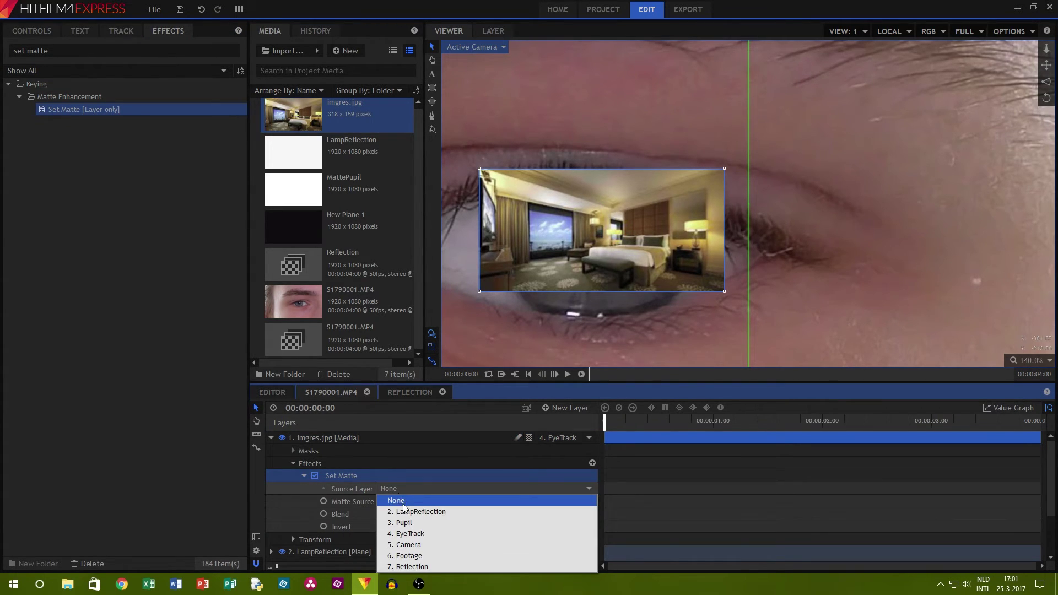
{"action": "left_click", "coordinate": [415, 566]}
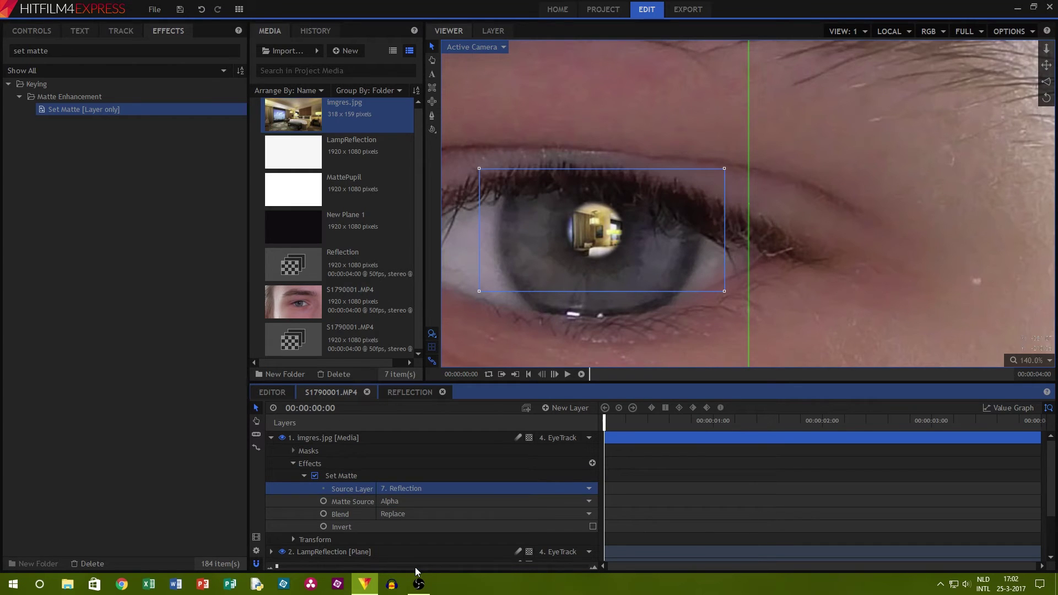
{"action": "left_click", "coordinate": [293, 463]}
{"action": "left_click", "coordinate": [270, 437]}
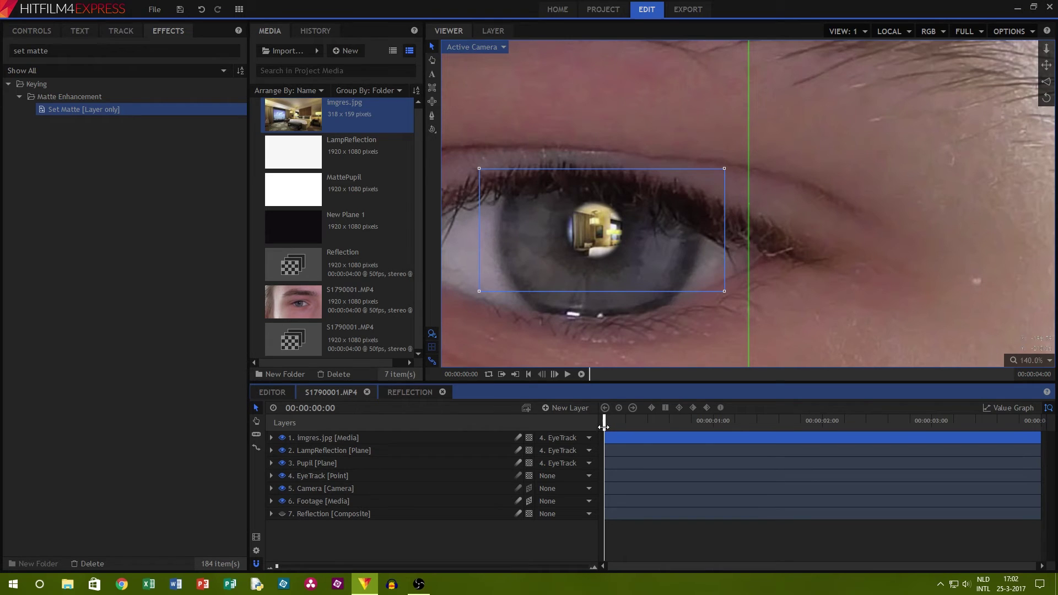
- Move imgres.jpg below LampReflection and lower its Transform opacity to 10%
{"action": "left_click_drag", "start_coordinate": [604, 425], "coordinate": [544, 418]}
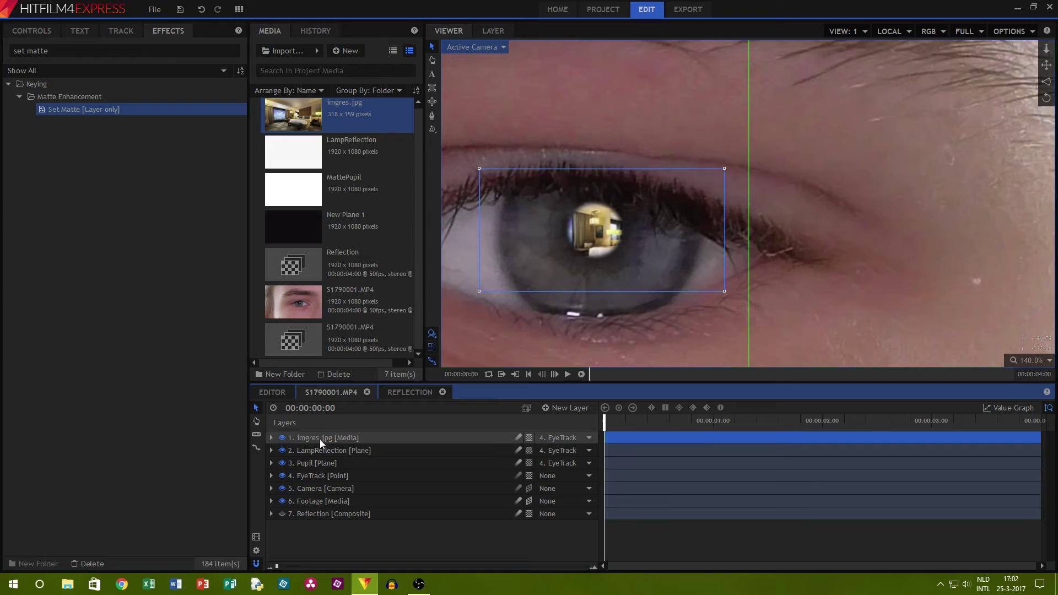
{"action": "left_click_drag", "start_coordinate": [329, 441], "coordinate": [327, 454]}
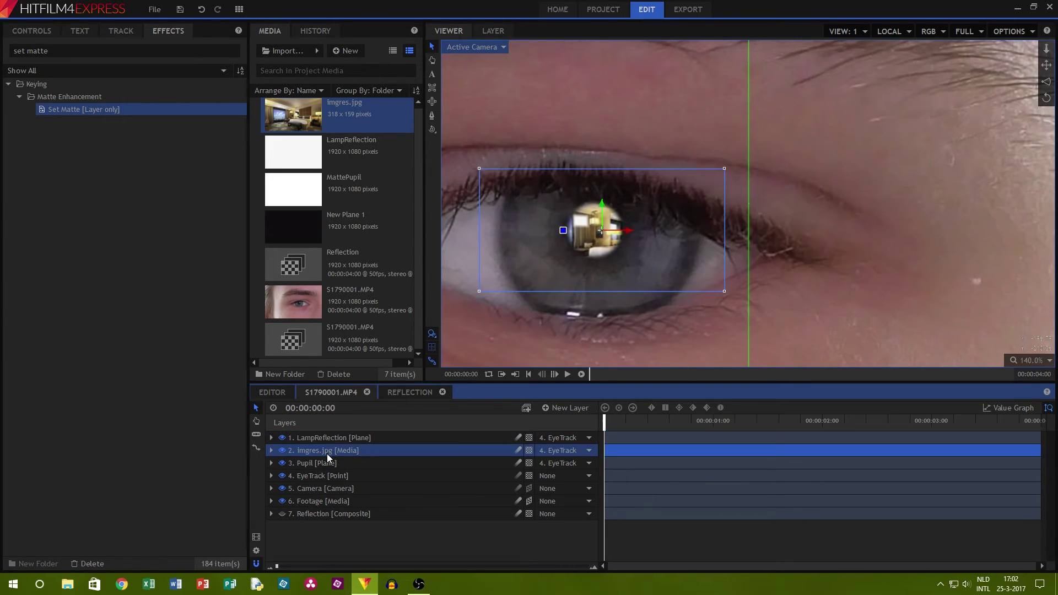
{"action": "left_click", "coordinate": [271, 451]}
{"action": "left_click", "coordinate": [292, 488]}
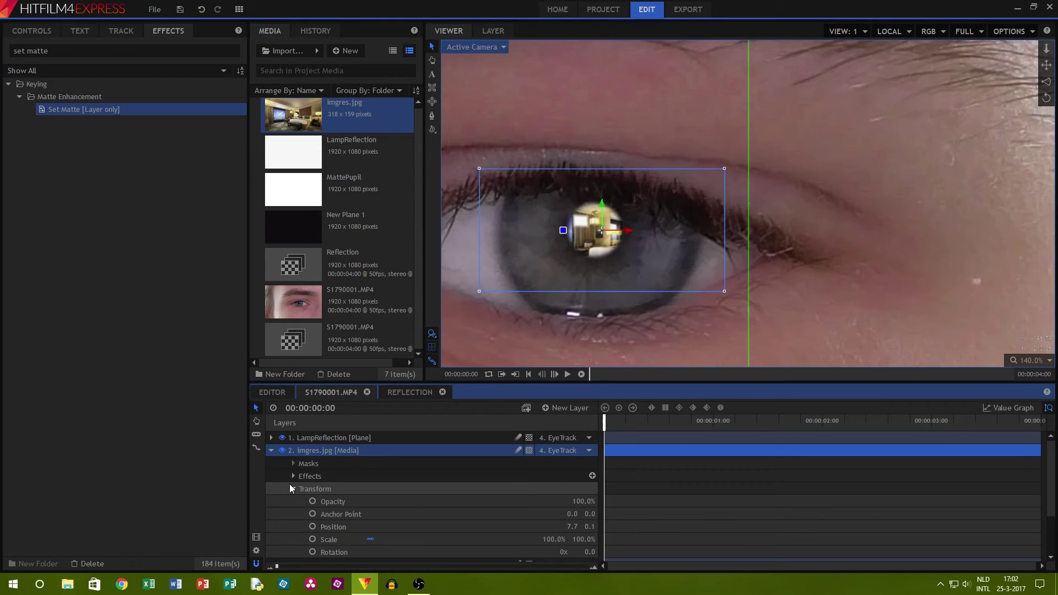
{"action": "left_click", "coordinate": [584, 501]}
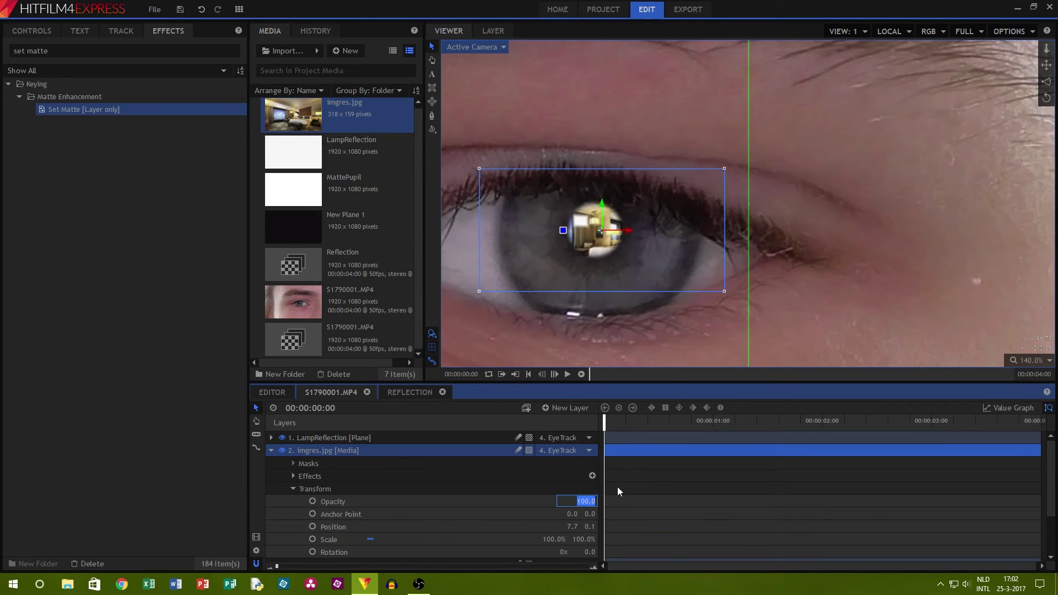
{"action": "type", "text": "10"}
{"action": "key", "text": "Return"}
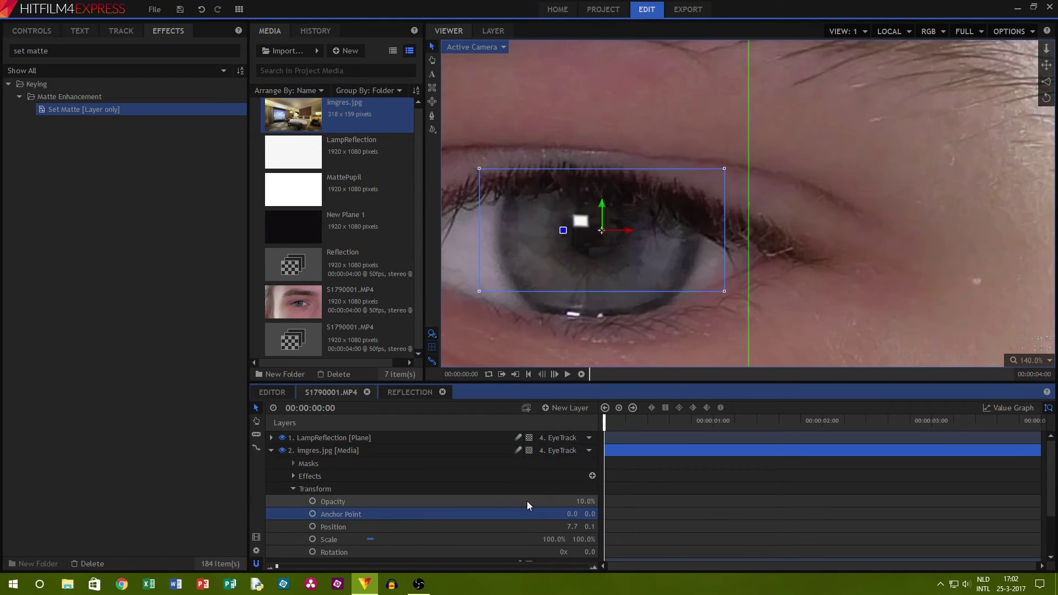
{"action": "left_click", "coordinate": [271, 450]}
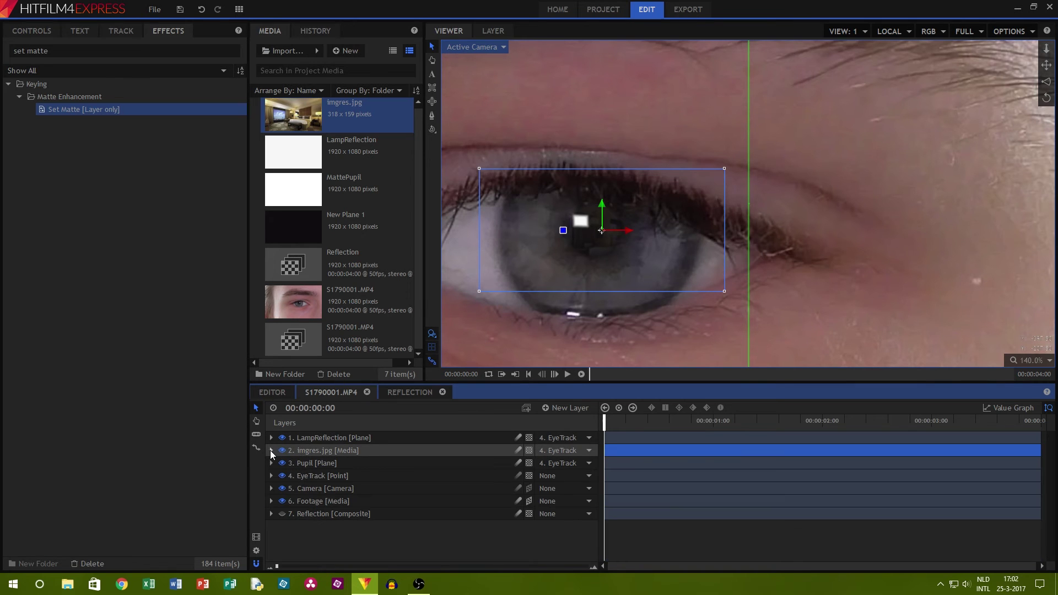
{"action": "scroll", "coordinate": [593, 228], "scroll_direction": "down", "scroll_amount": 5}
{"action": "left_click", "coordinate": [869, 268]}
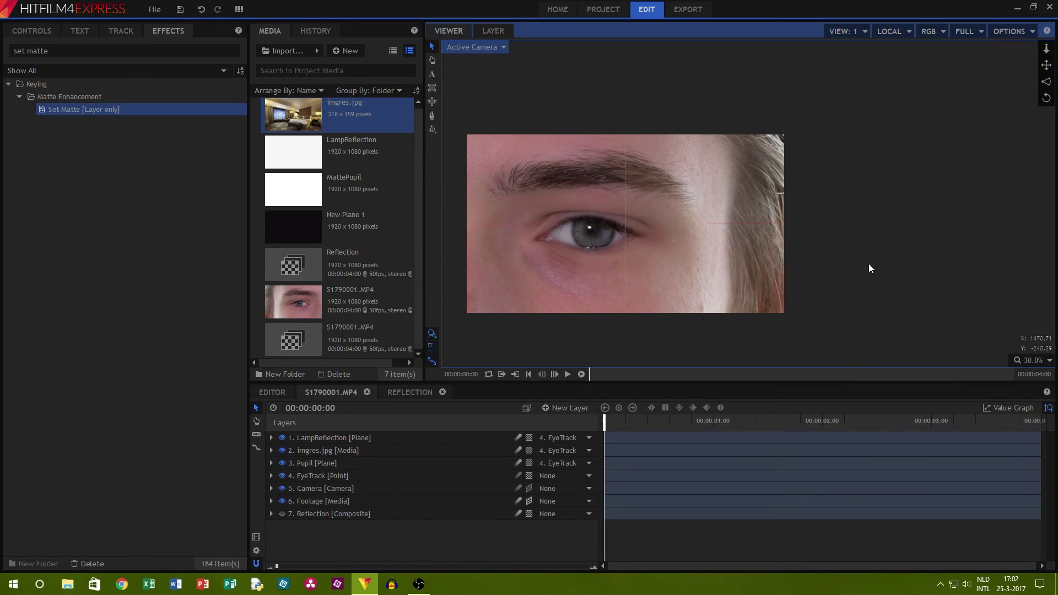